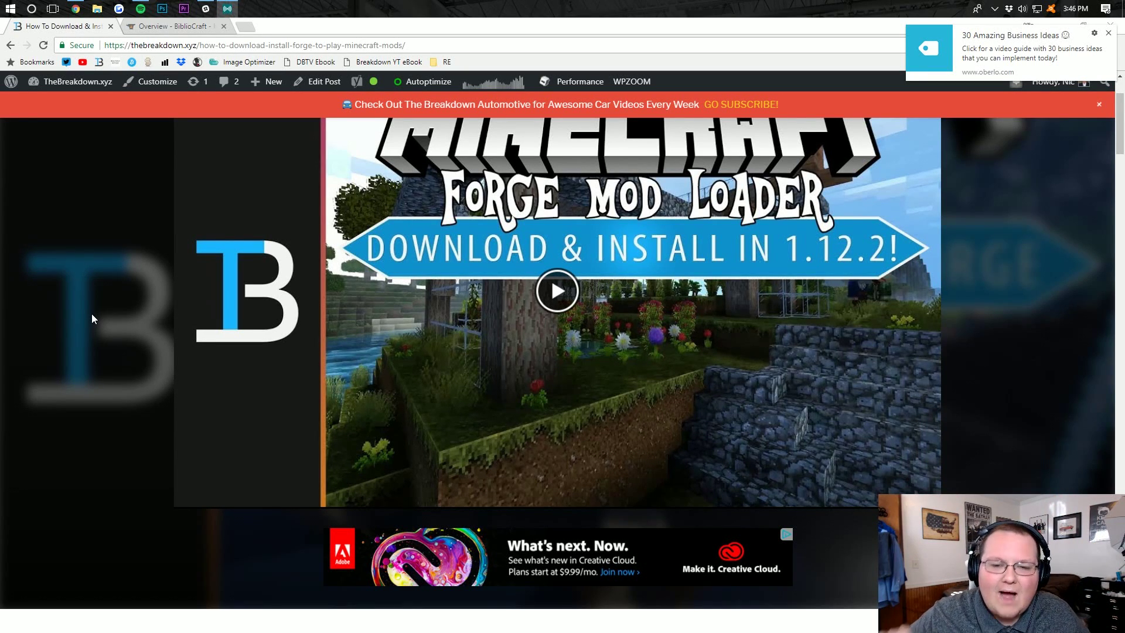
Switch to the 'Overview - BiblioCraft' tab to show the CurseForge project page.
left_click(175, 27)
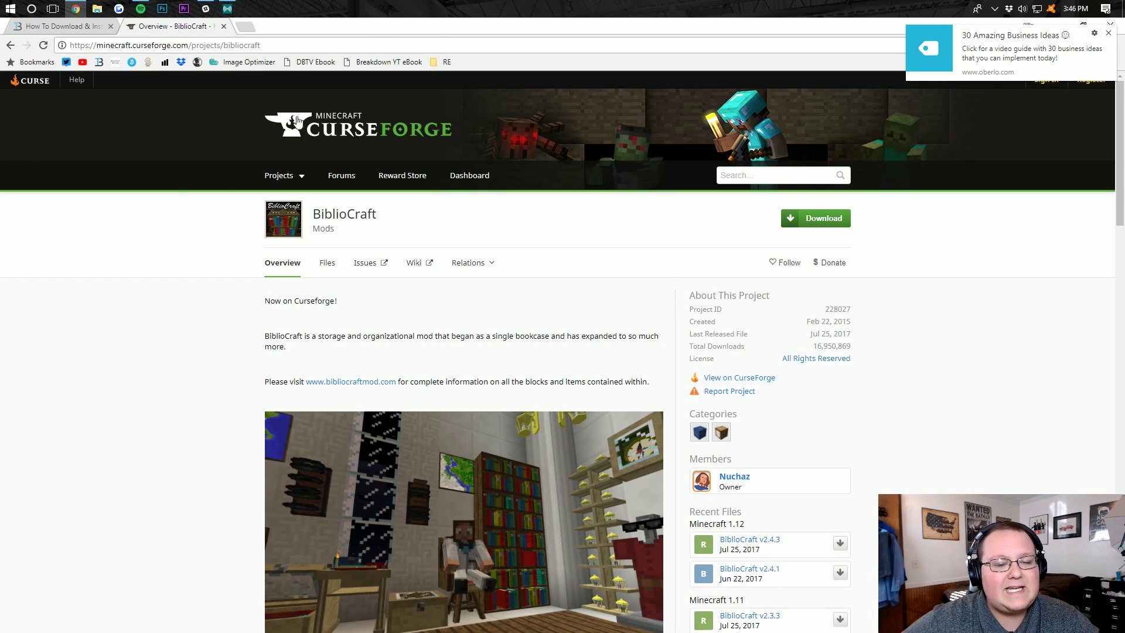
From the Files list, download the BiblioCraft v2.4.3 jar for Minecraft 1.12.2 and keep it.
left_click(327, 262)
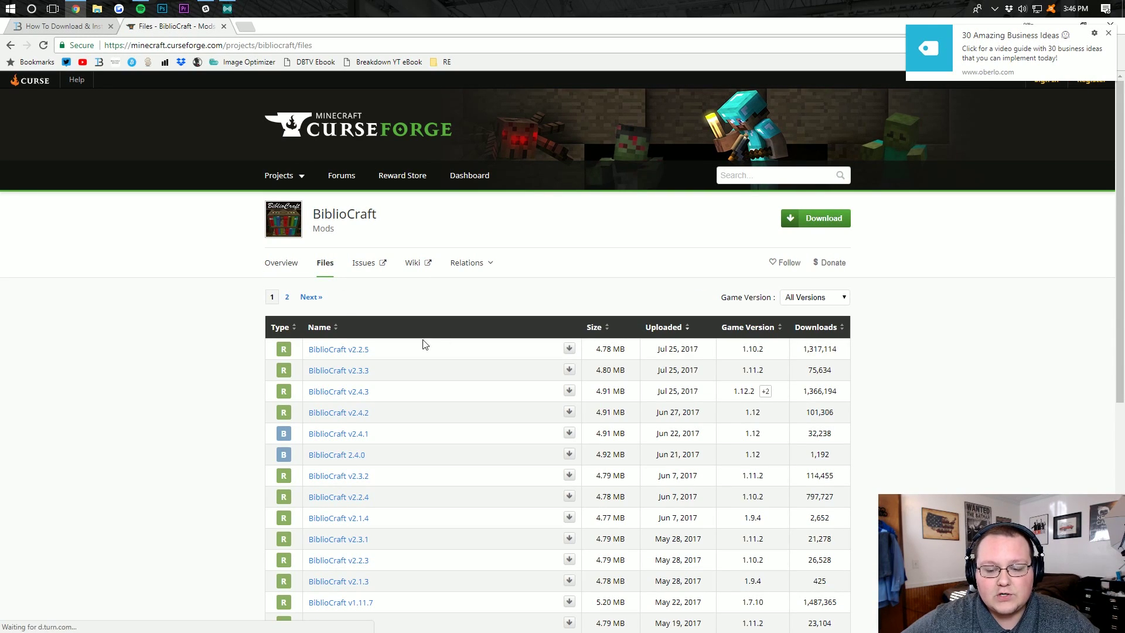
scroll(697, 299, "down", 2)
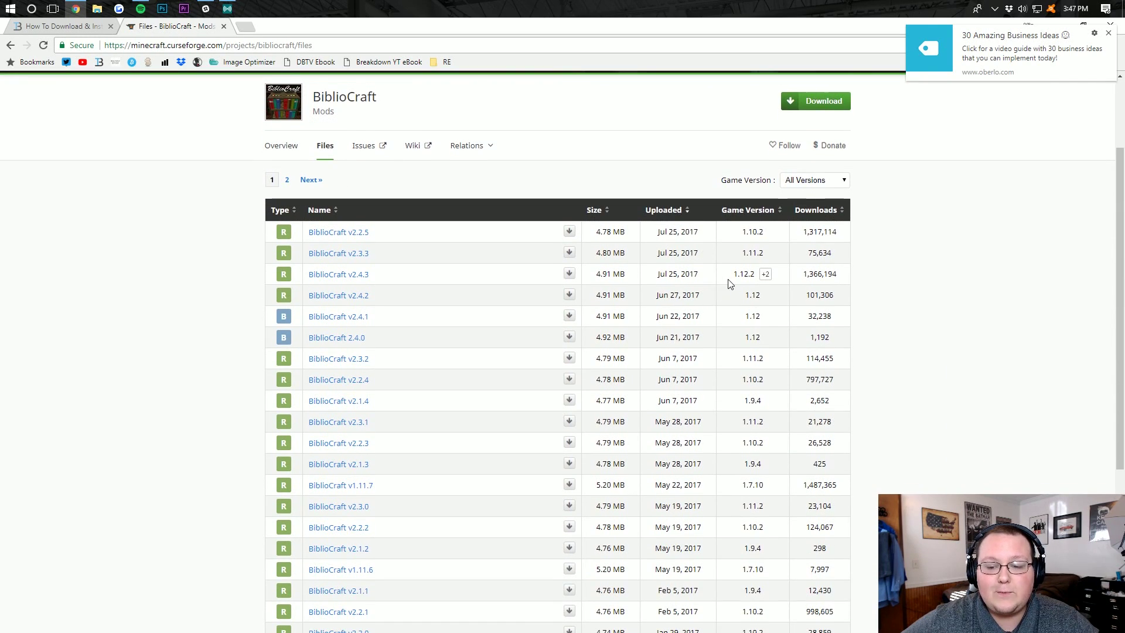
left_click_drag(733, 275, 744, 275)
left_click(726, 285)
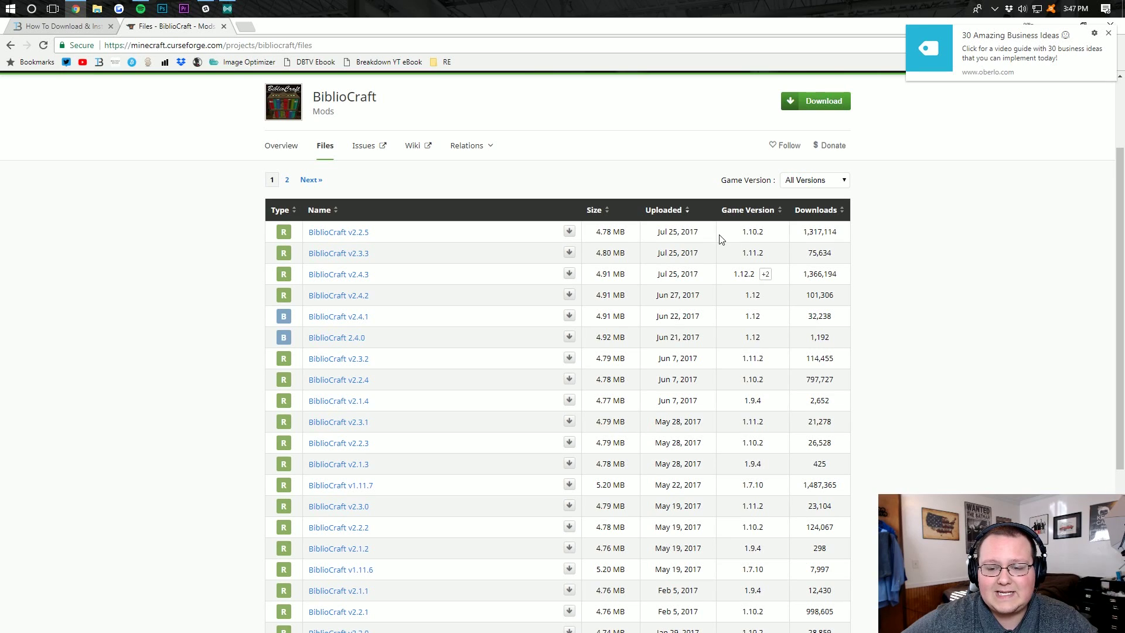
left_click(765, 231)
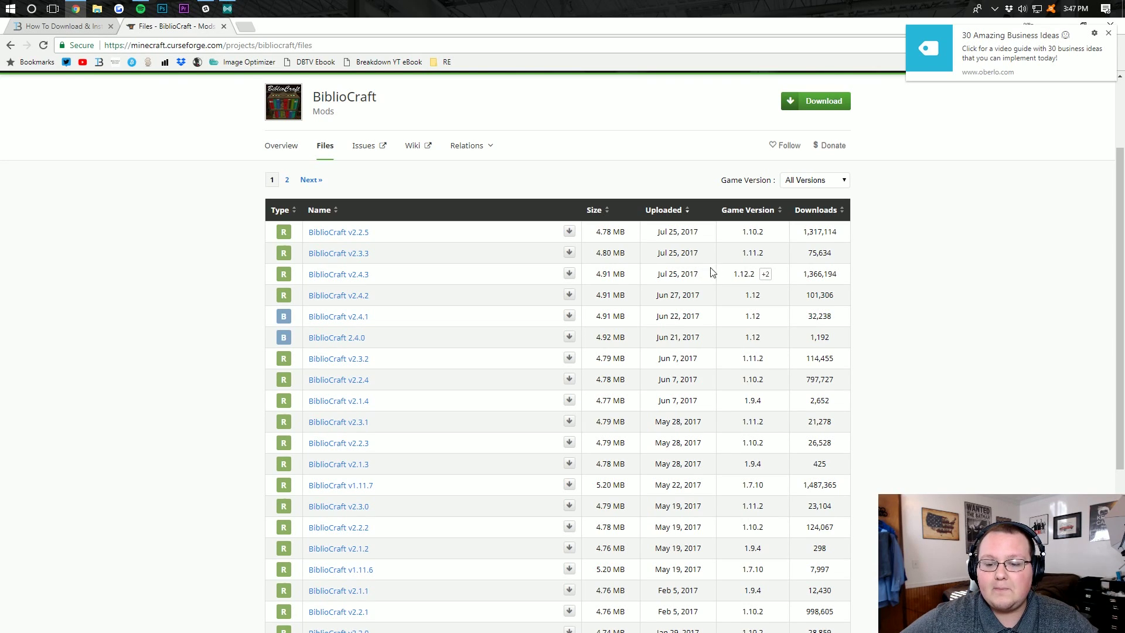
left_click(569, 273)
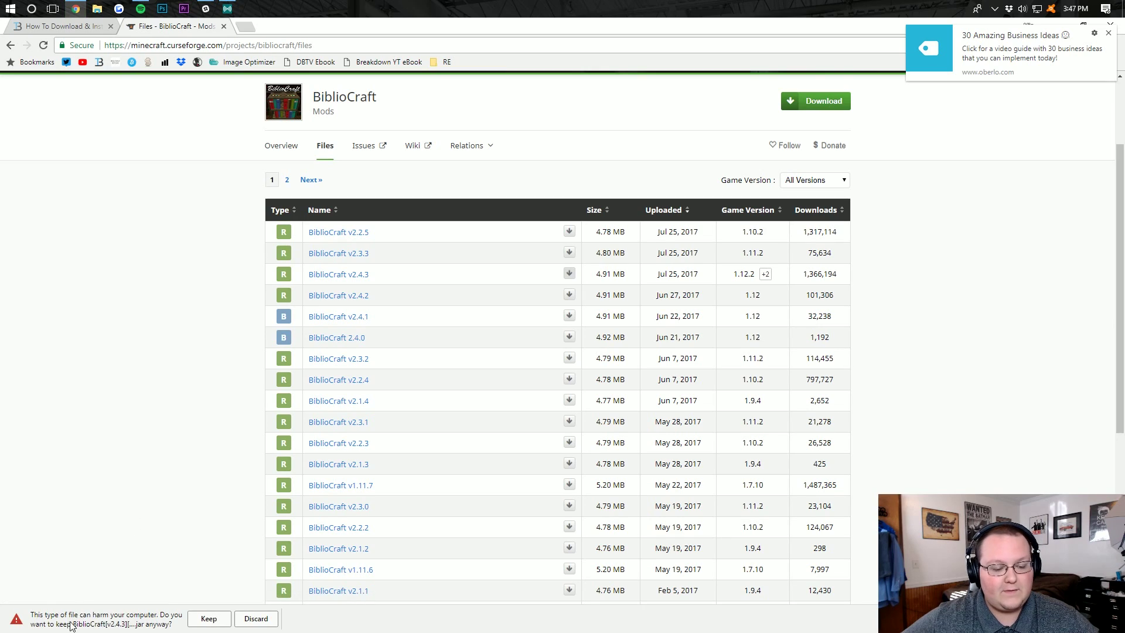
left_click(209, 618)
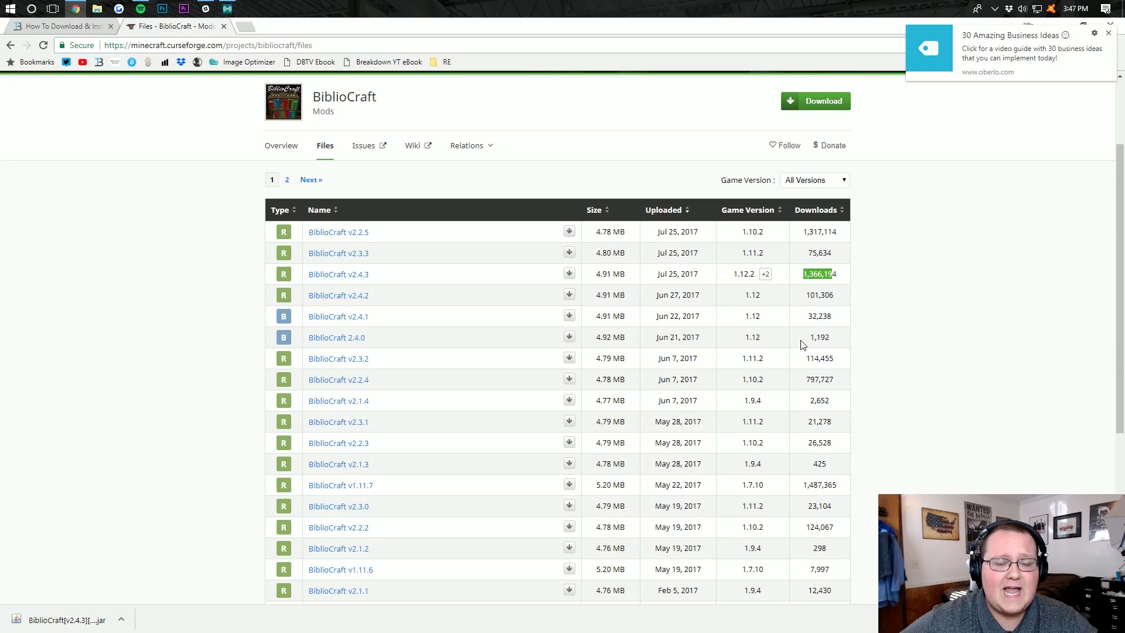
Return to the Forge install article and follow its Download Forge link.
left_click(47, 28)
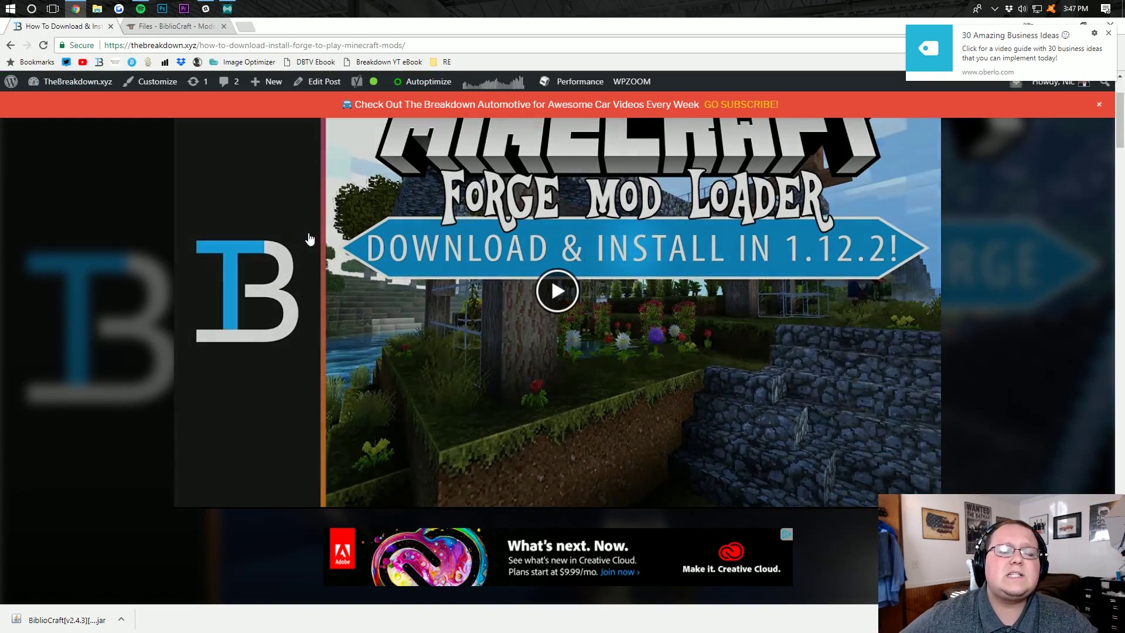
scroll(322, 235, "up", 2)
scroll(322, 234, "down", 6)
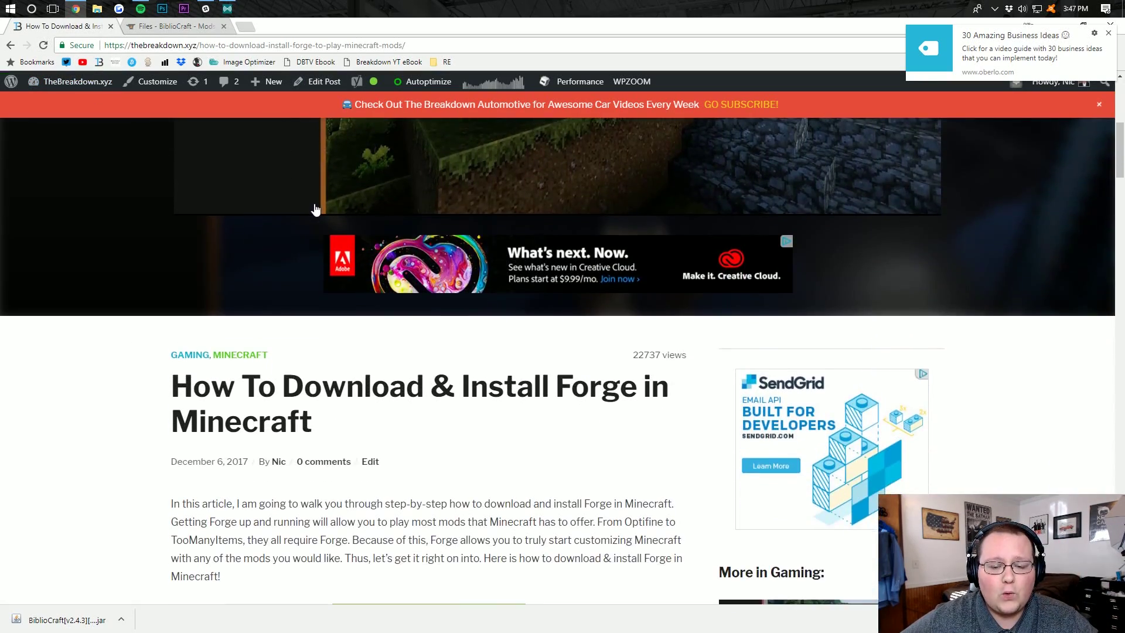
scroll(316, 212, "up", 6)
scroll(346, 222, "down", 9)
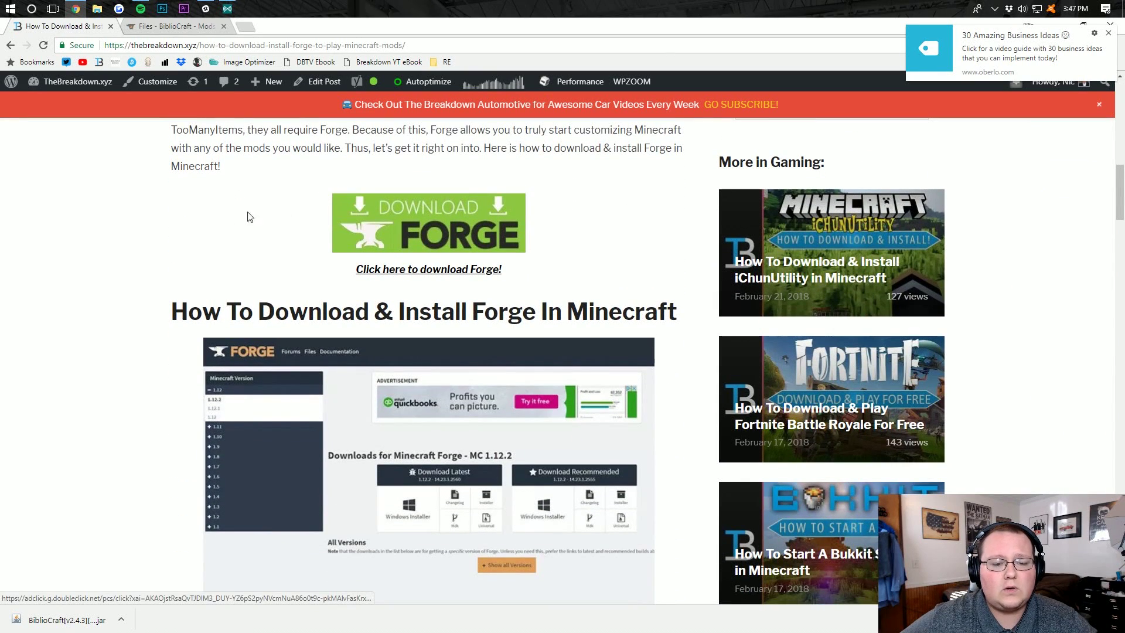
left_click(422, 221)
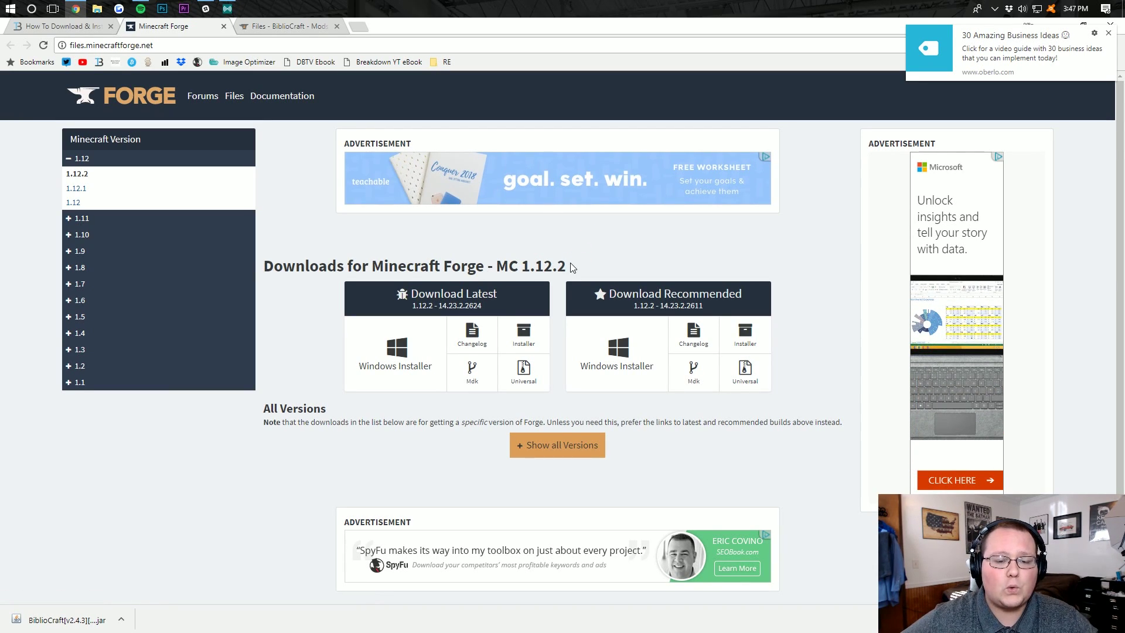
Confirm the Forge downloads page is showing Minecraft 1.12.2 builds.
left_click_drag(497, 266, 522, 268)
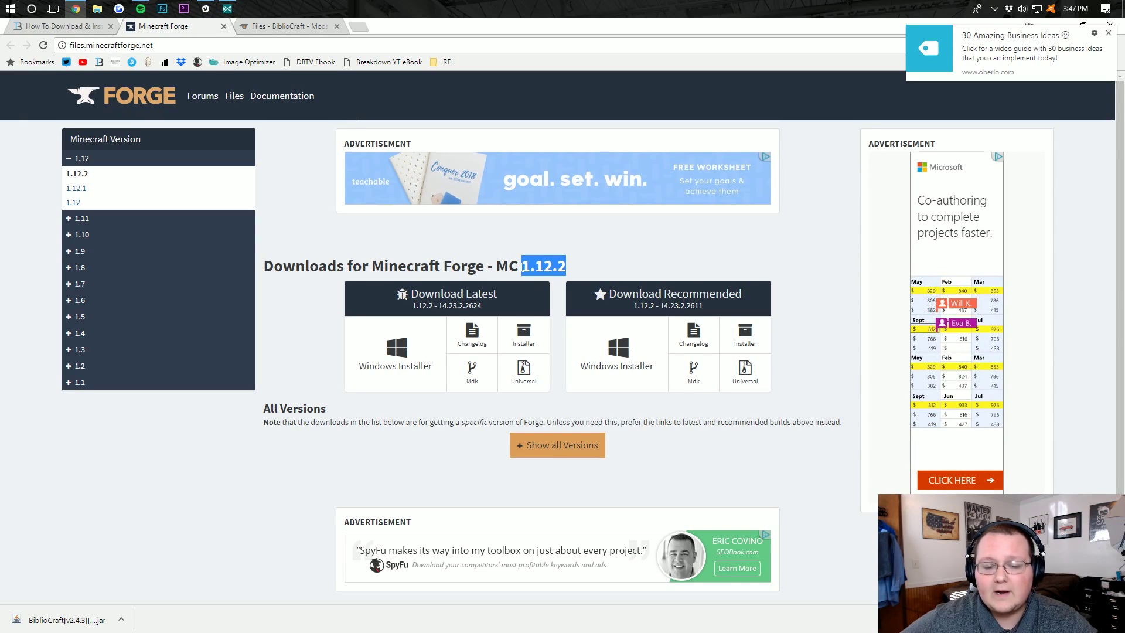
left_click(522, 267)
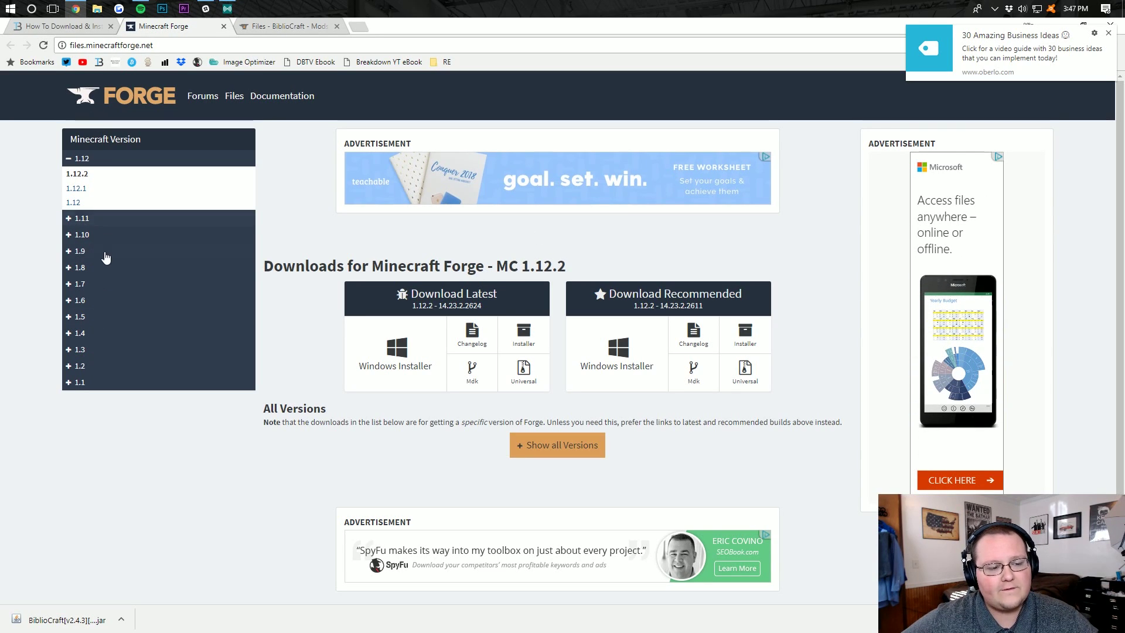
left_click(100, 235)
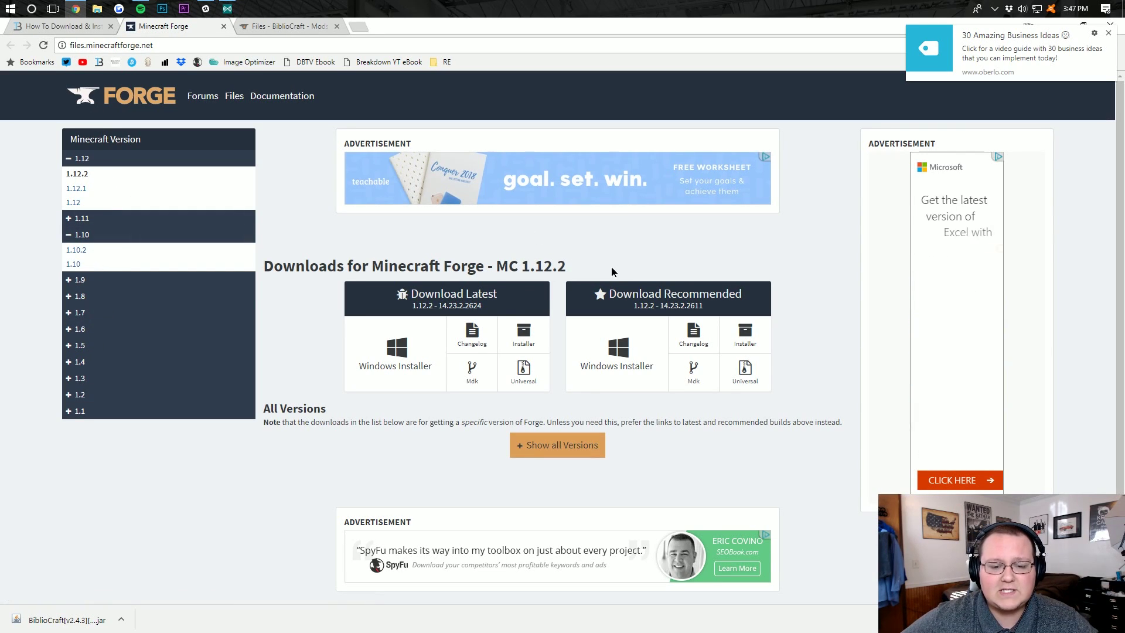
left_click_drag(610, 266, 522, 268)
left_click(522, 267)
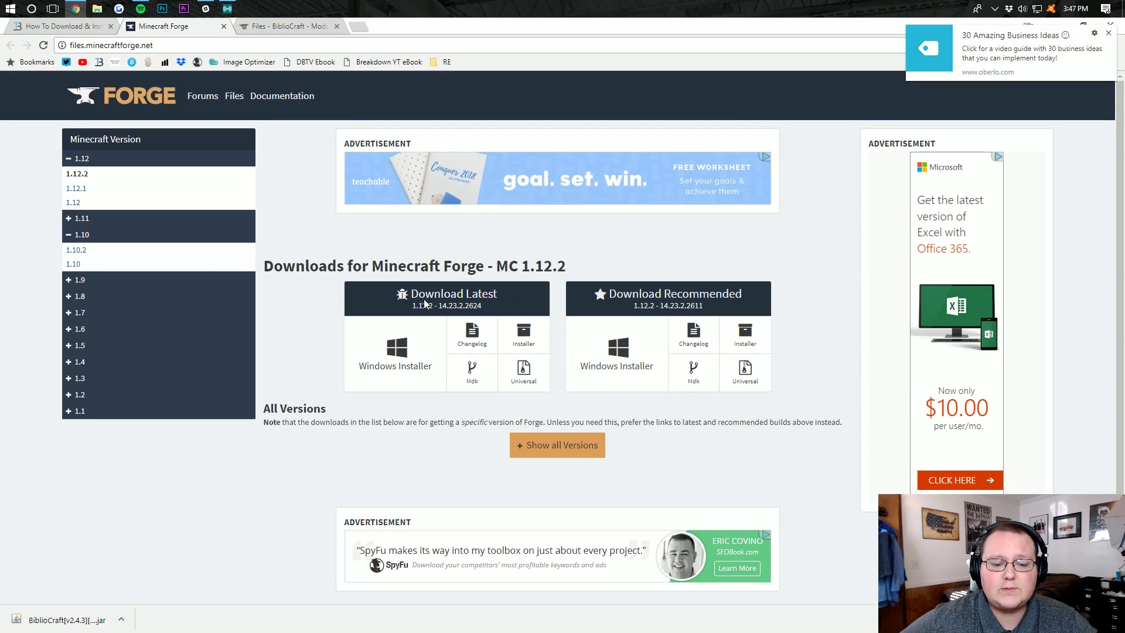
Download the latest Forge 1.12.2 installer past the adfoc.us ad, keep it, and close the ad tab.
left_click(523, 335)
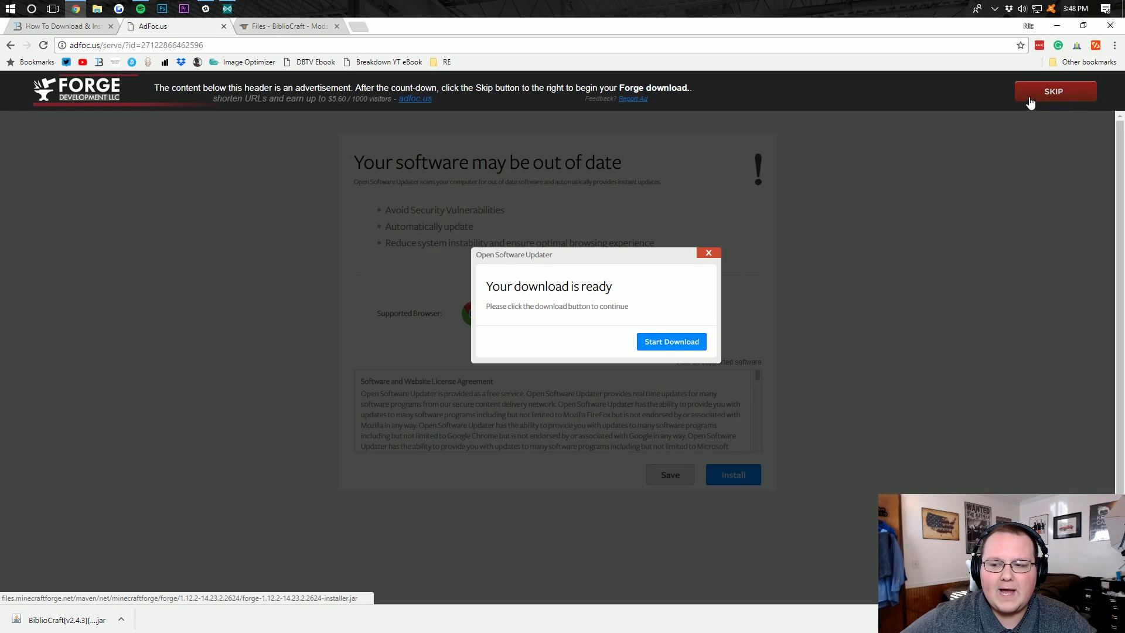
left_click(1050, 93)
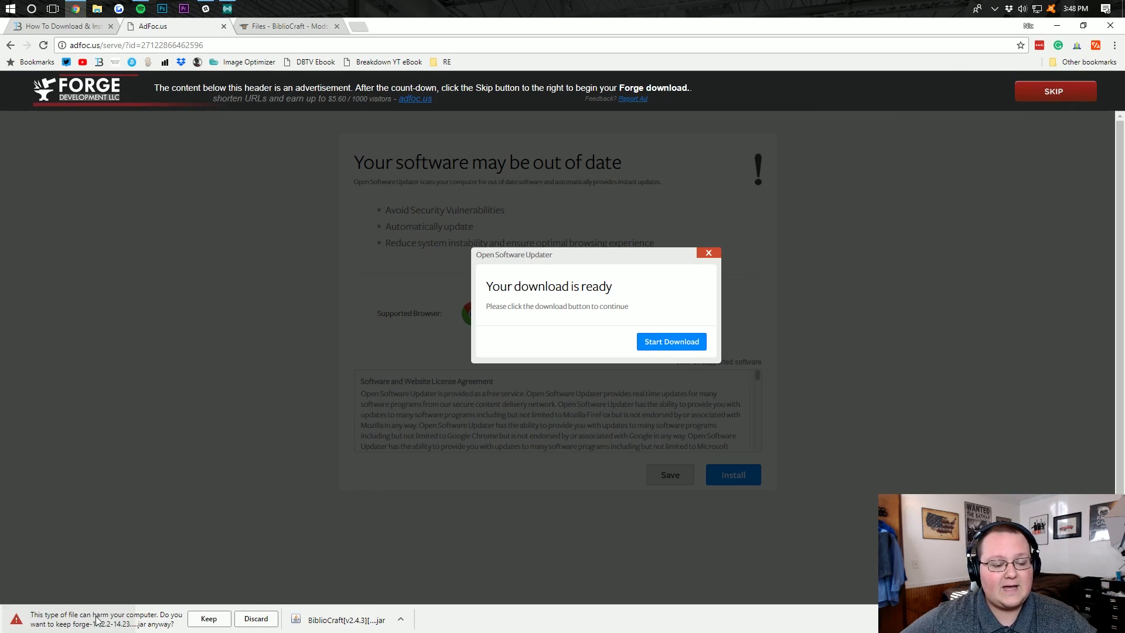
left_click(210, 620)
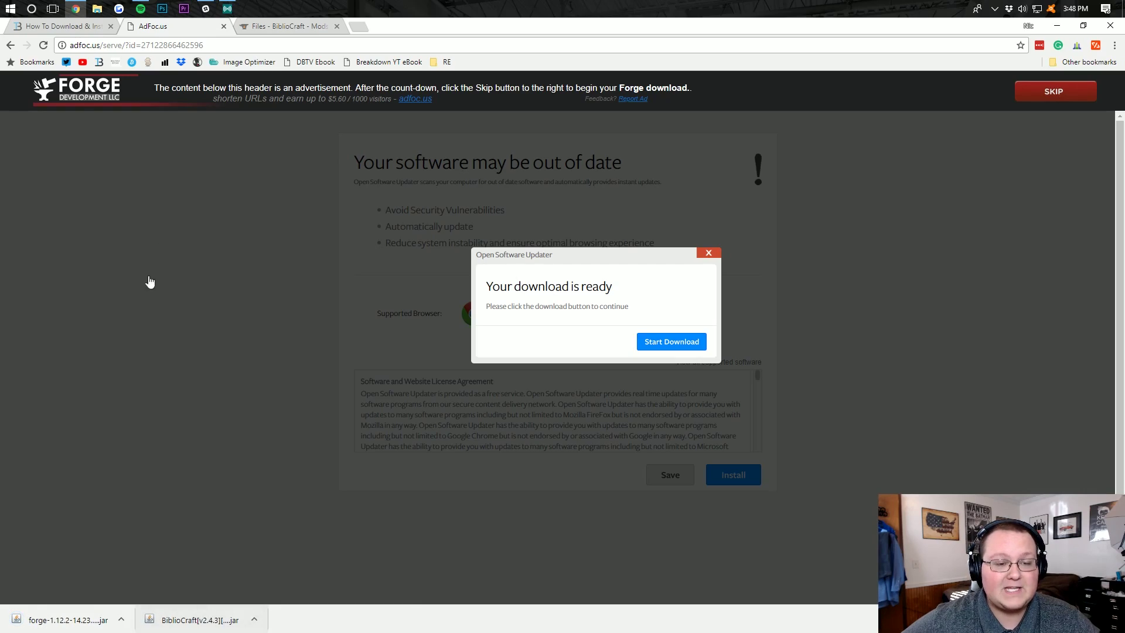
left_click(224, 26)
Minimize Chrome and rearrange the two downloaded jars on the desktop.
left_click(1057, 25)
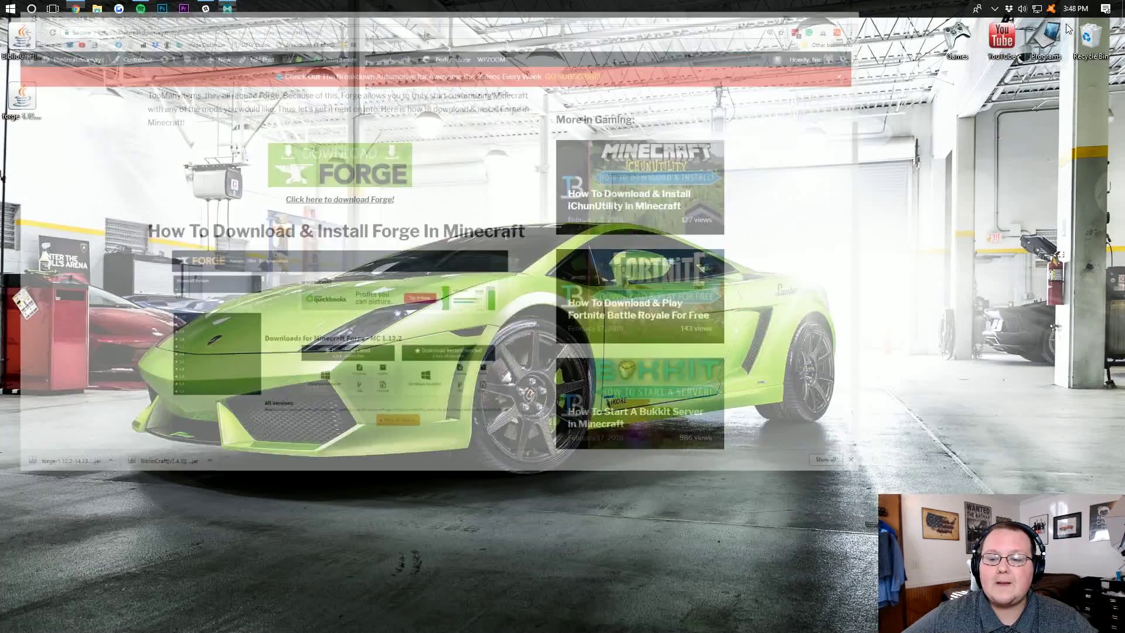
left_click_drag(533, 352, 640, 108)
left_click_drag(638, 165, 511, 157)
left_click_drag(618, 125, 621, 175)
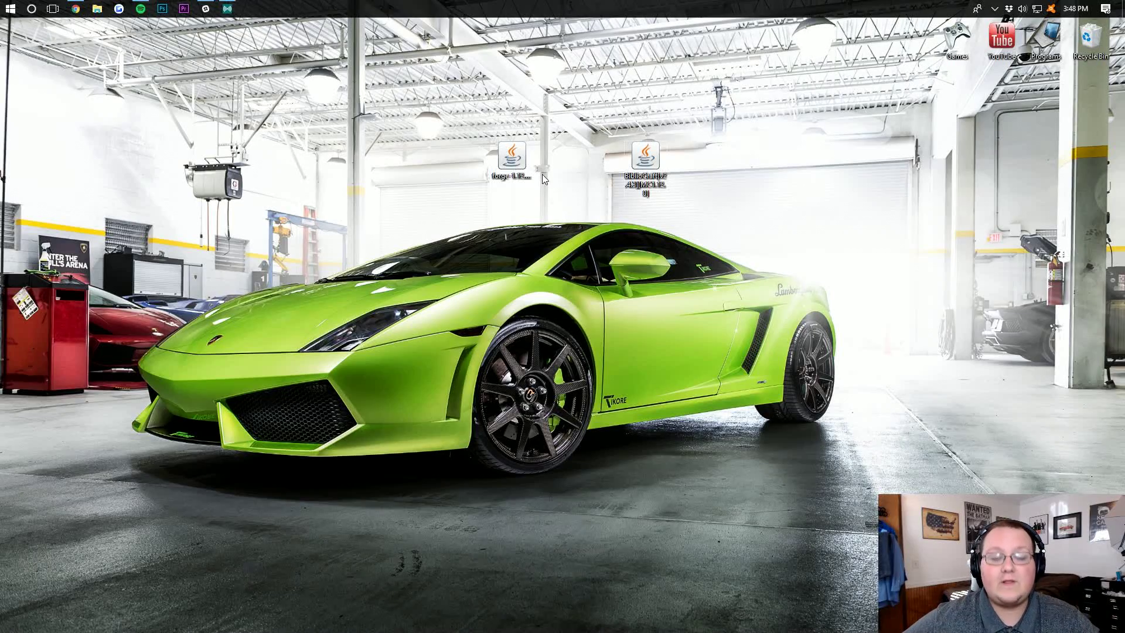
Run the Forge installer with Java and install the 1.12.2-14.23.2.2624 client profile.
right_click(510, 154)
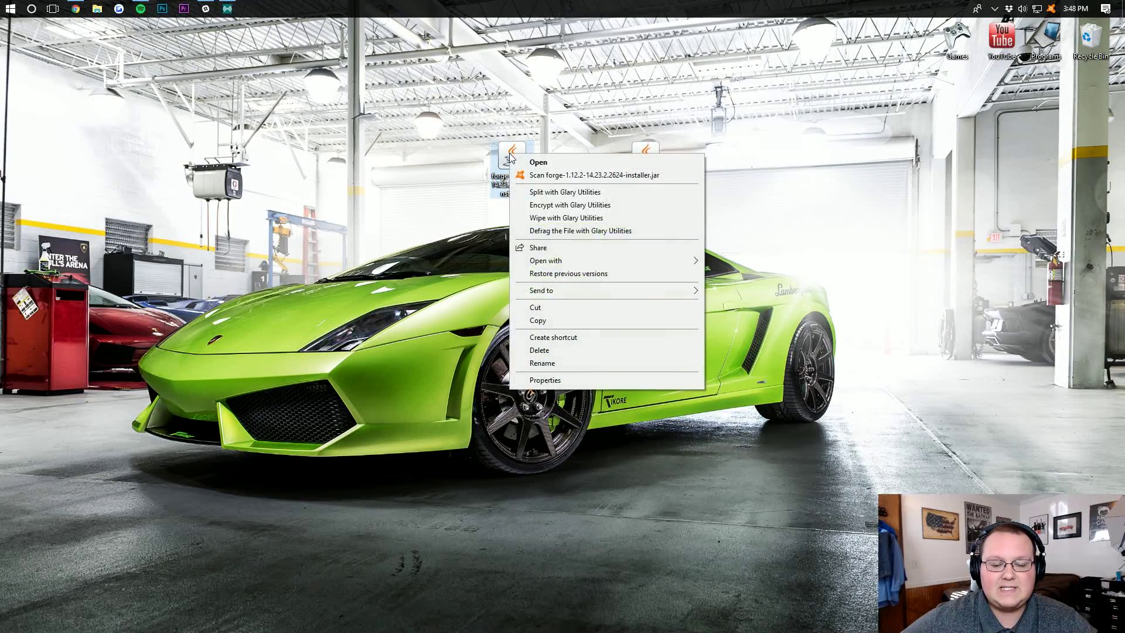
mouse_move(534, 265)
left_click(750, 262)
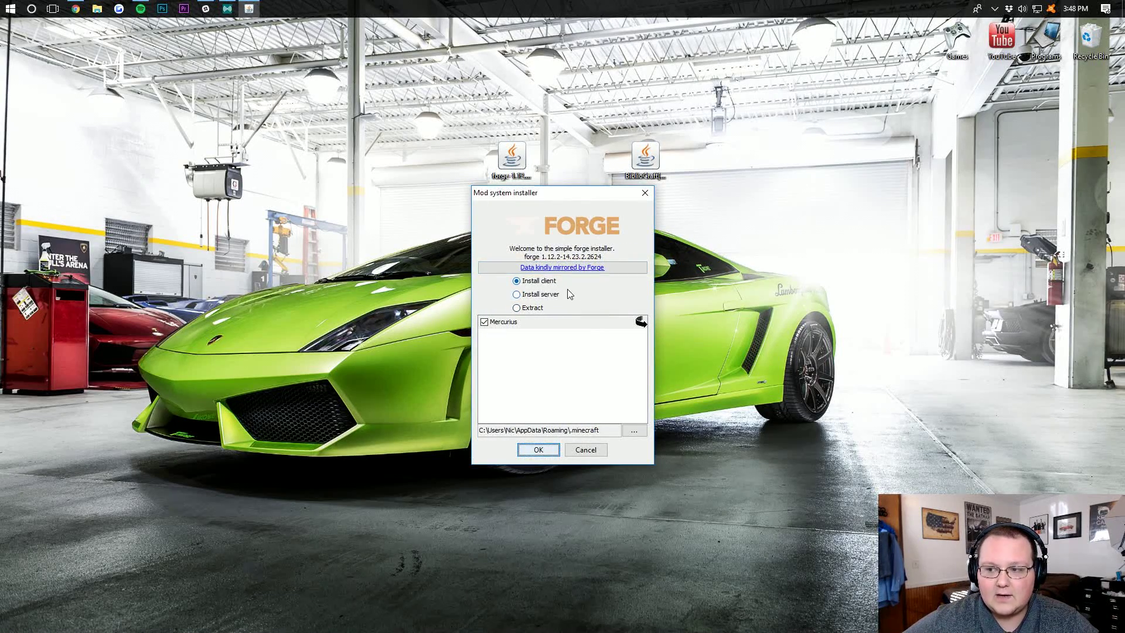
left_click(538, 449)
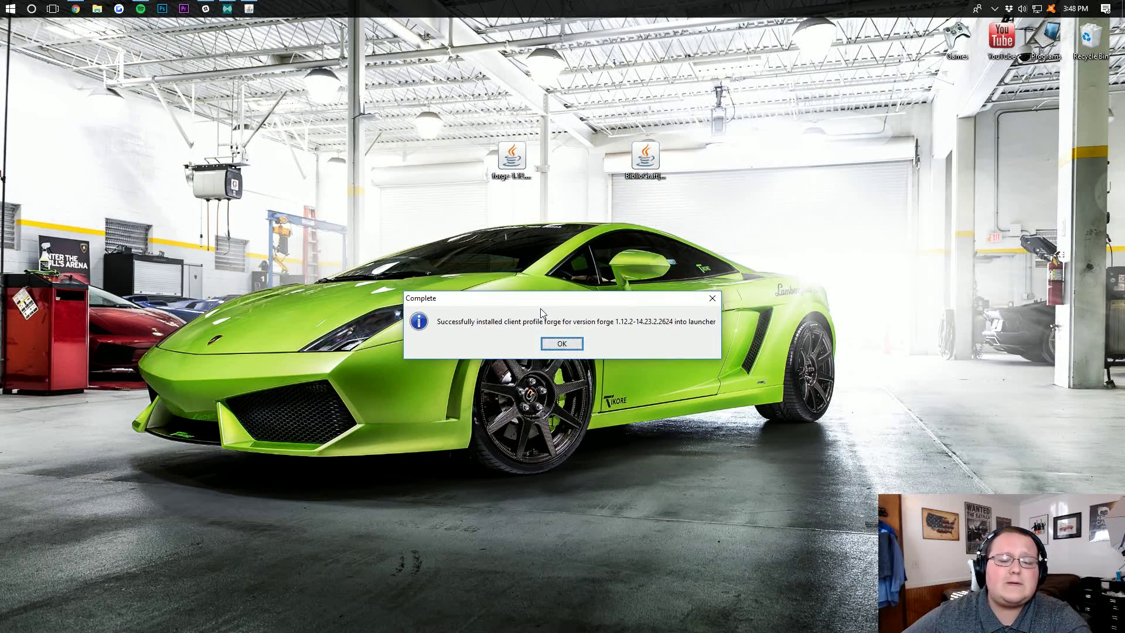
left_click(561, 344)
left_click_drag(512, 155, 957, 218)
left_click_drag(662, 175, 576, 114)
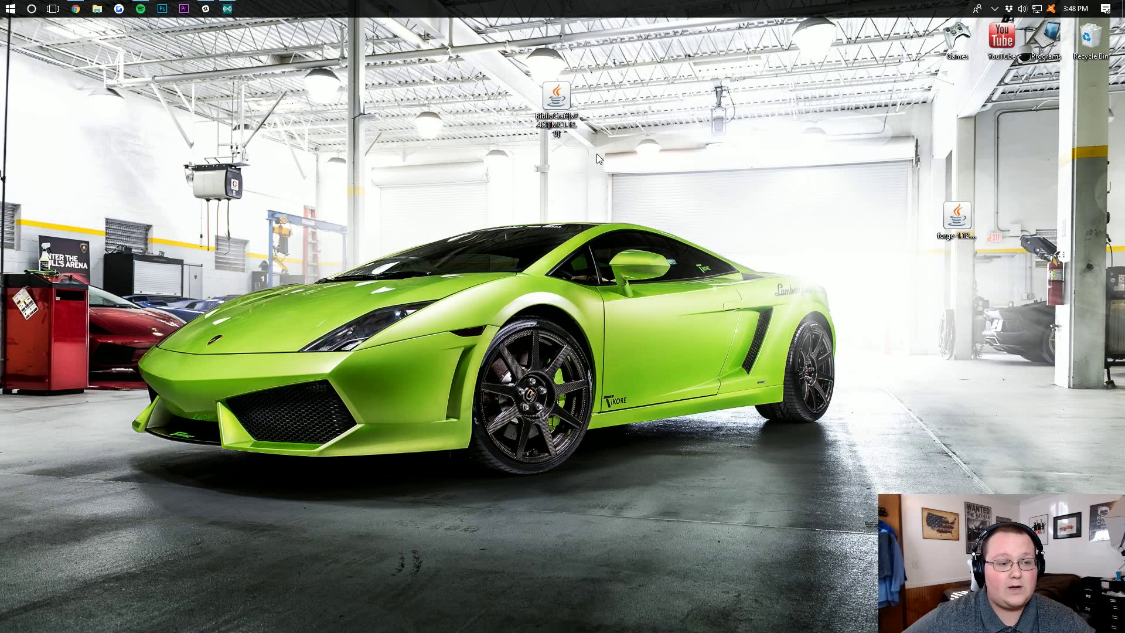
Bring up the Run prompt with Win+R, centre it, and enter %appdata%.
key("super+r")
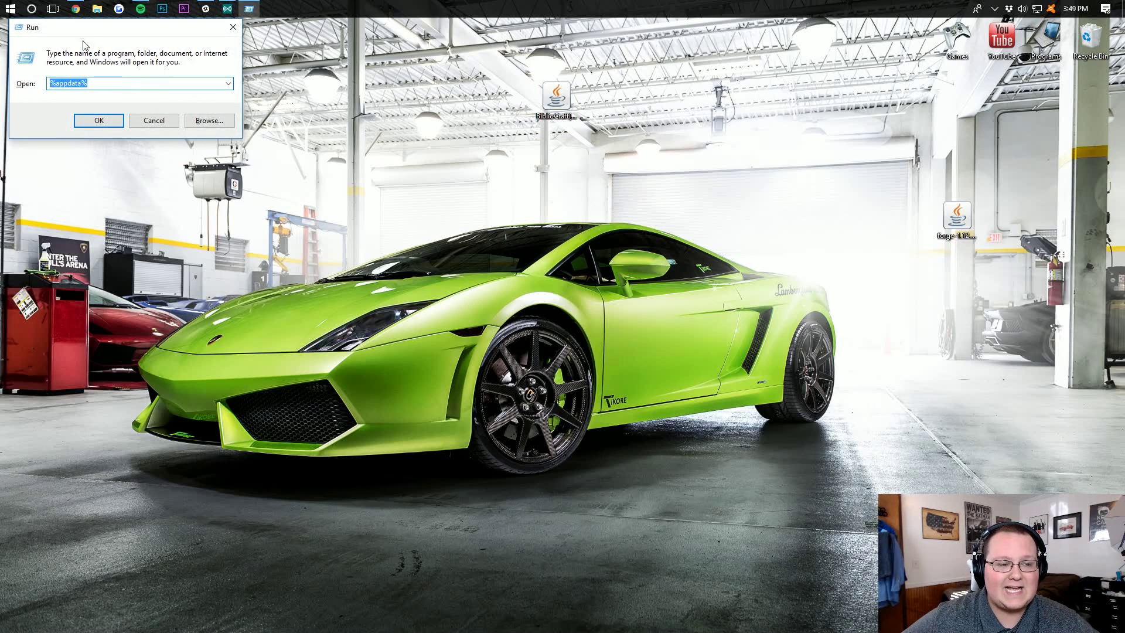
left_click_drag(98, 32, 499, 134)
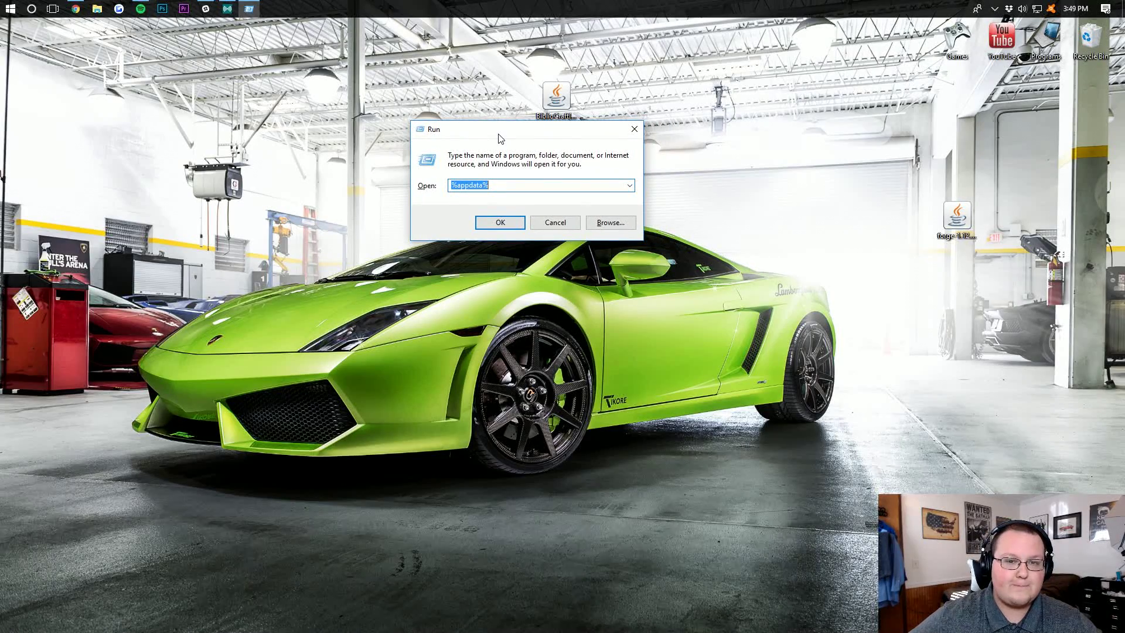
type("%app")
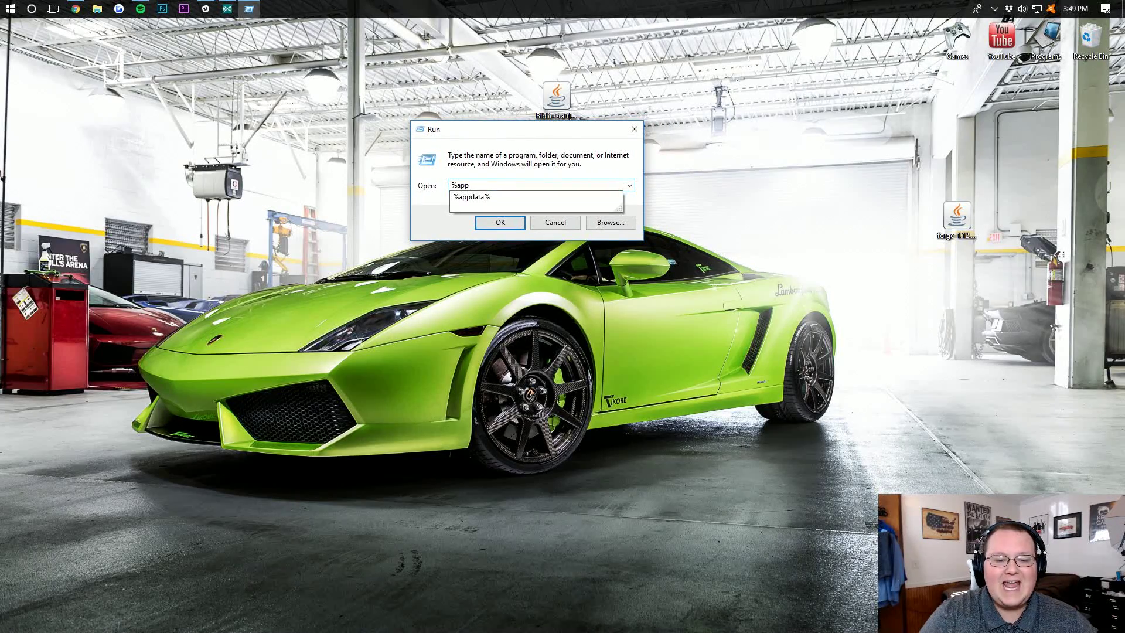
type("data$")
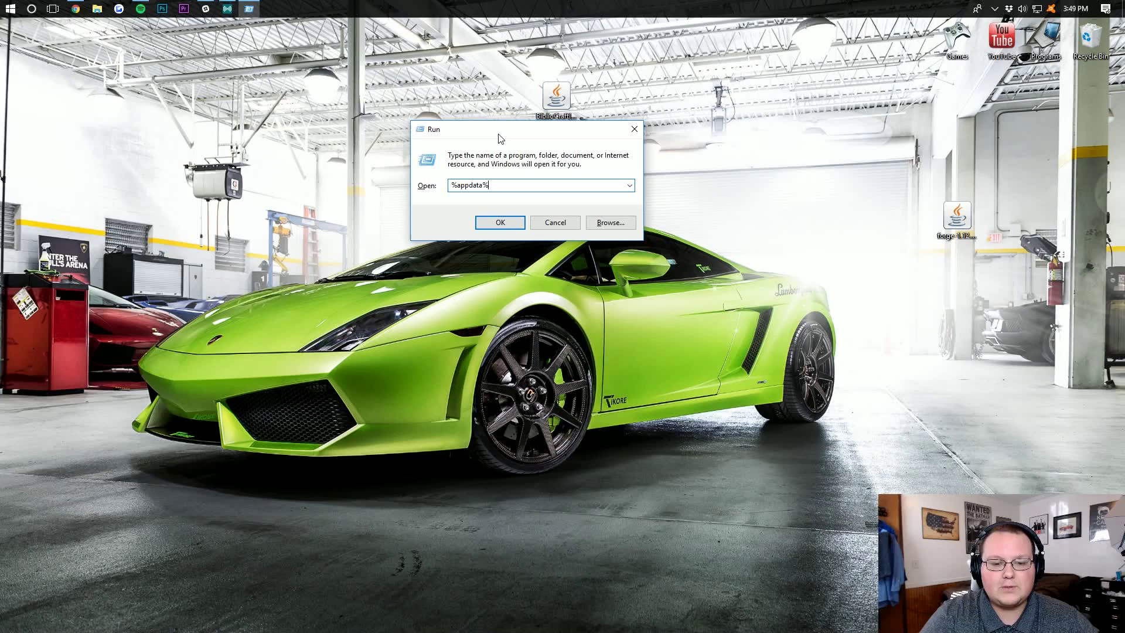
left_click_drag(488, 185, 414, 207)
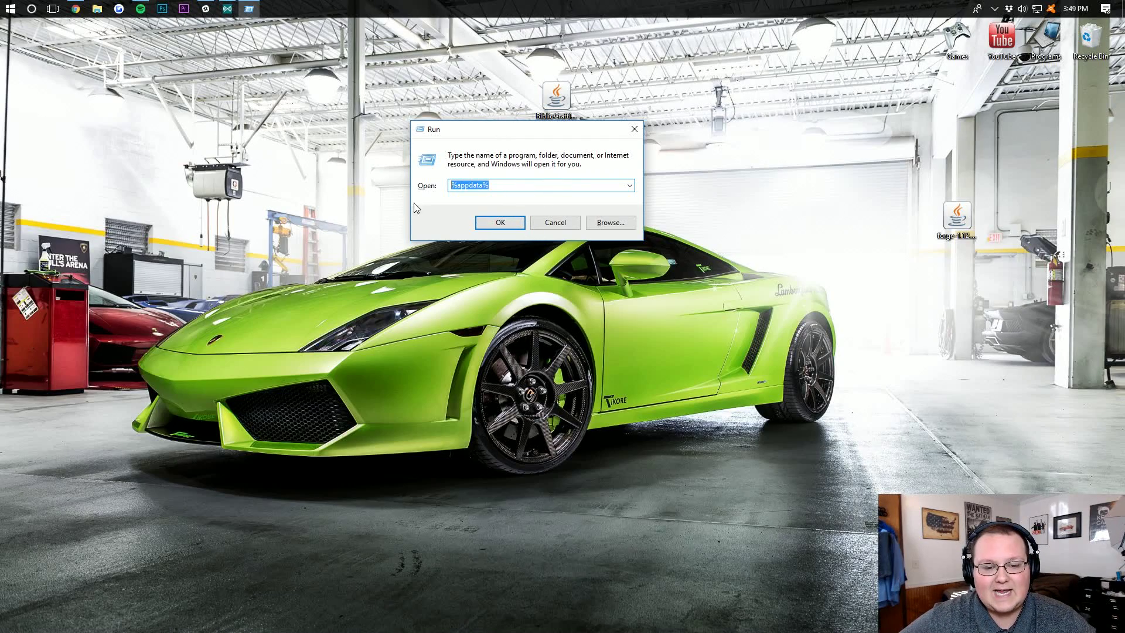
Open the .minecraft folder in AppData Roaming and delete its old mods folder.
left_click(484, 220)
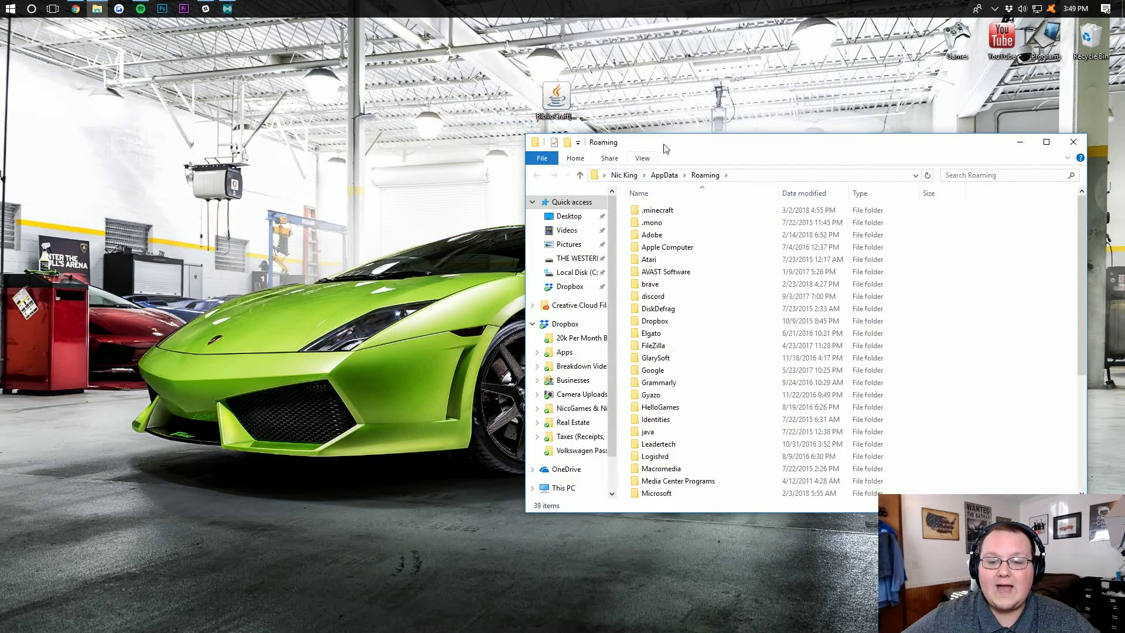
left_click_drag(676, 146, 427, 155)
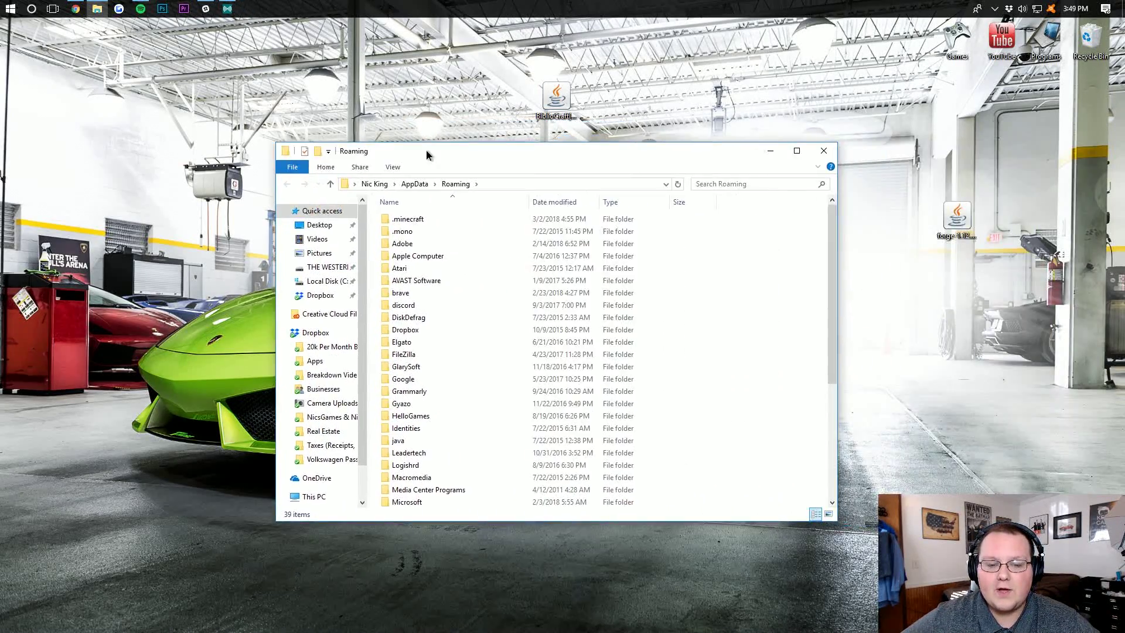
double_click(435, 218)
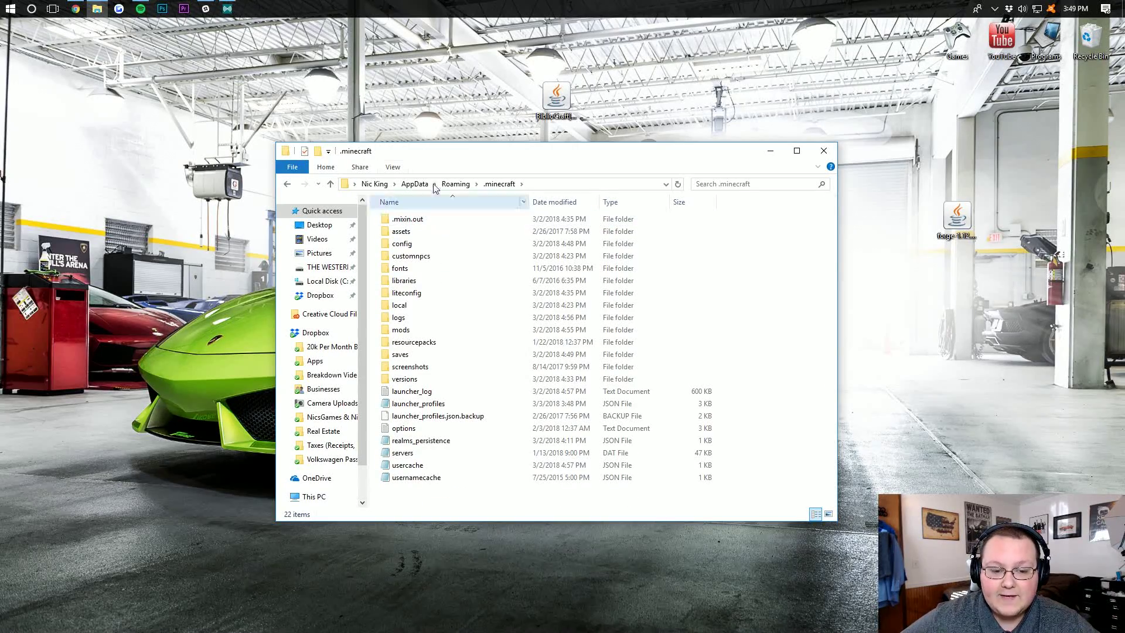
left_click_drag(401, 329, 1075, 48)
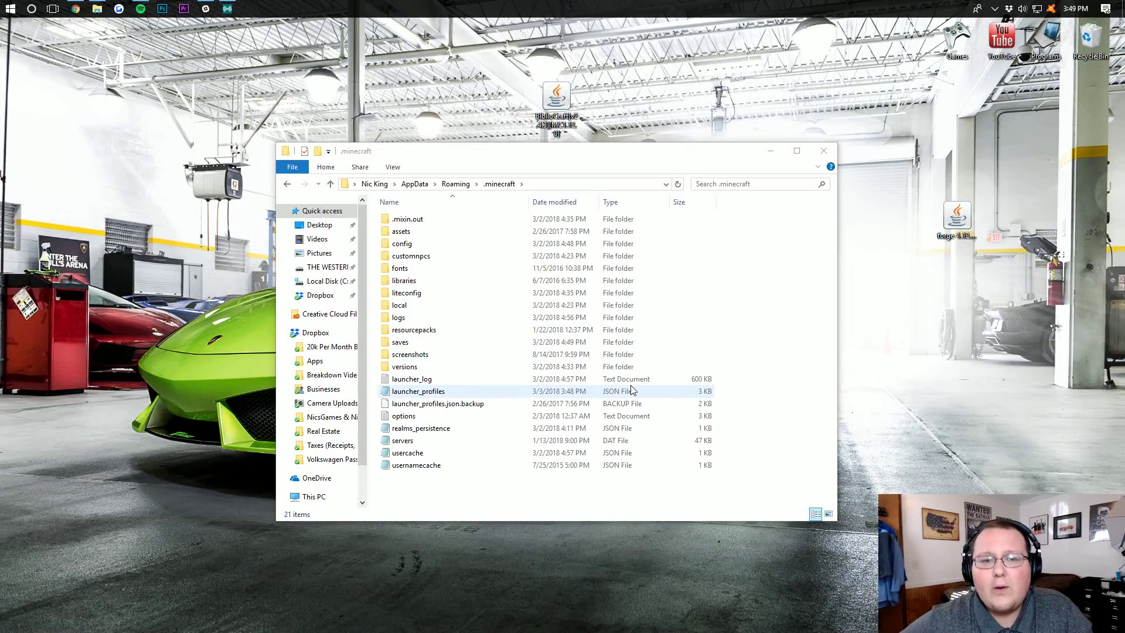
Create a new 'mods' folder in .minecraft and copy the BiblioCraft jar into it.
right_click(757, 288)
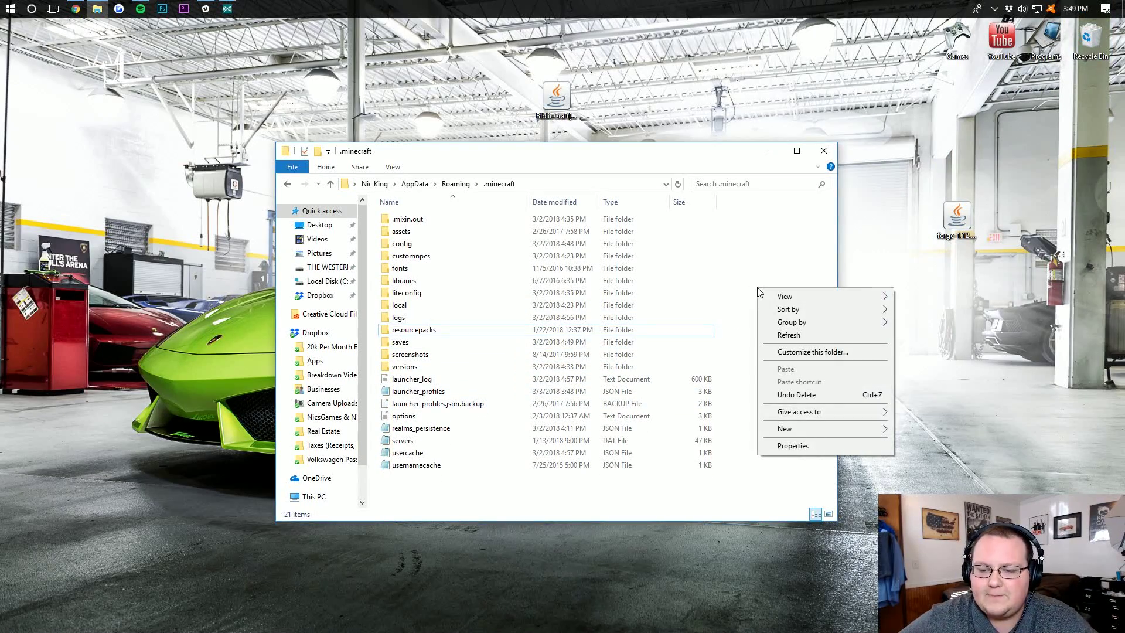
mouse_move(788, 429)
left_click(934, 431)
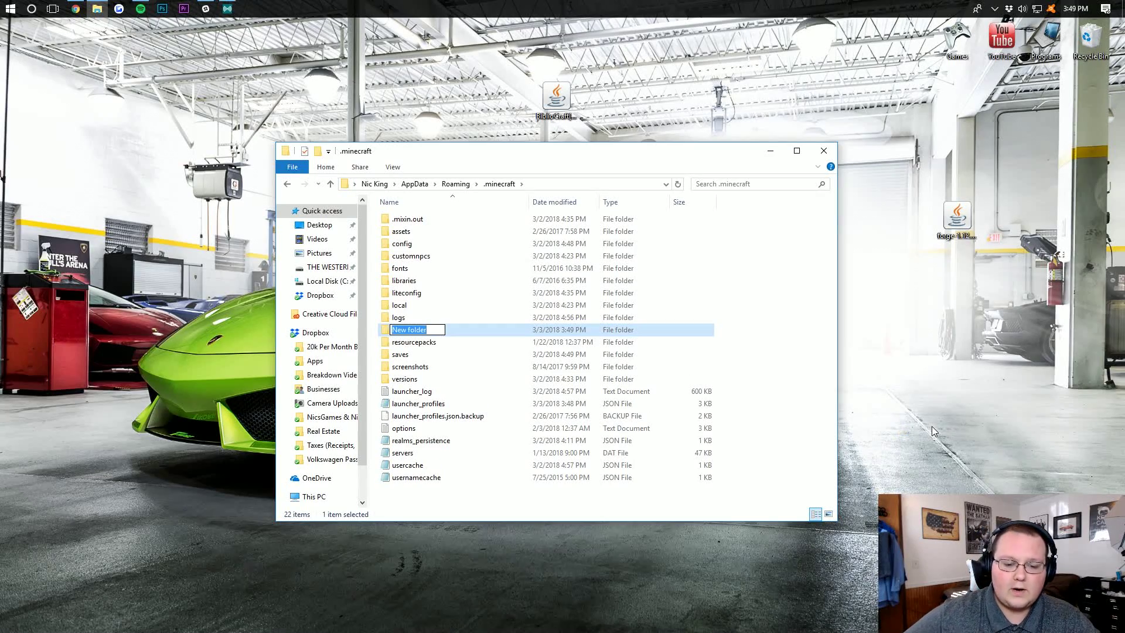
type("moids")
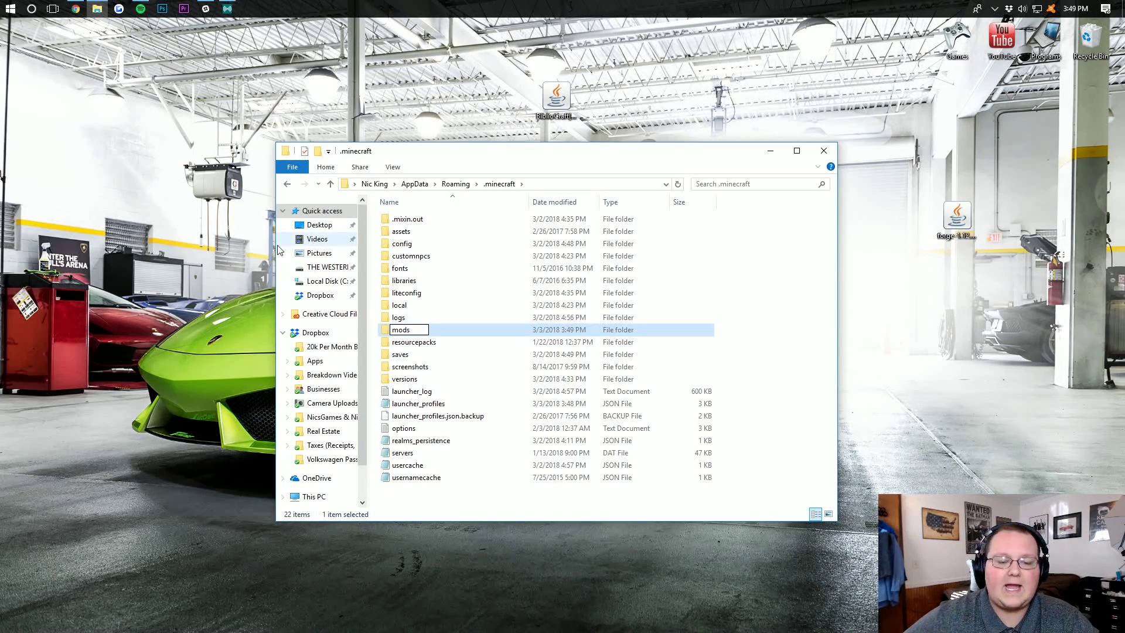
key("Return")
double_click(432, 332)
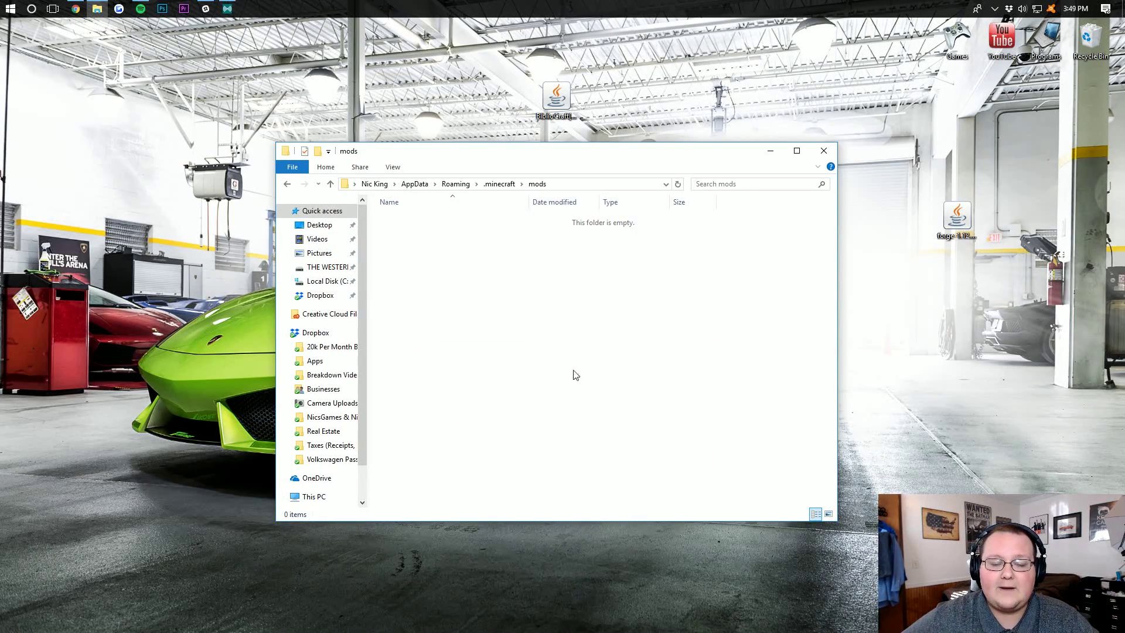
left_click_drag(557, 97, 446, 246)
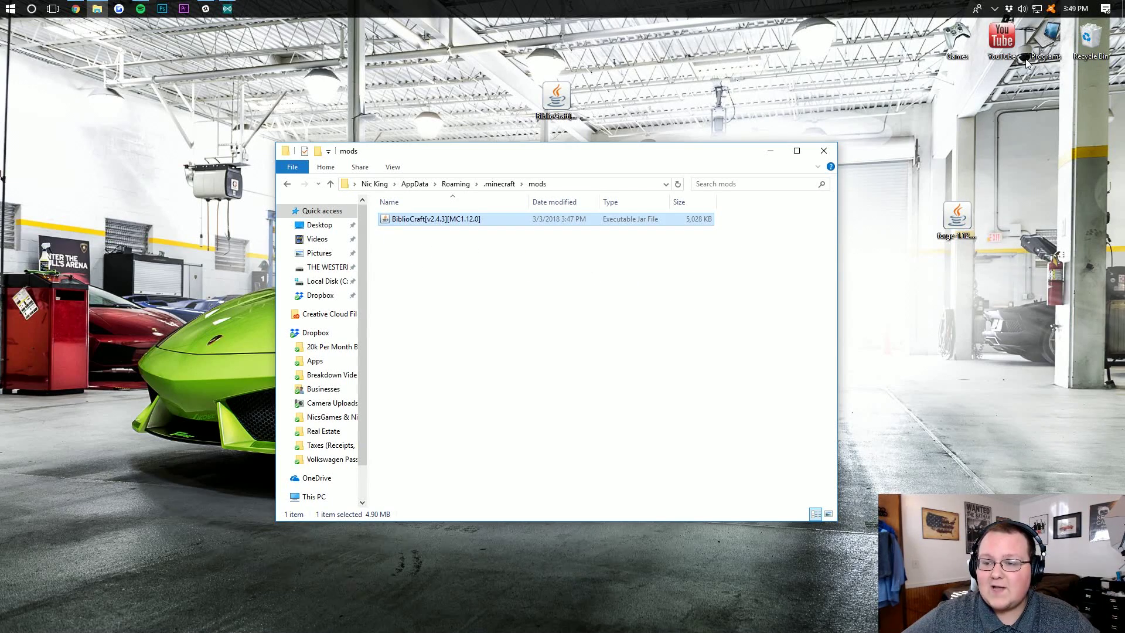
Start Minecraft Launcher from the Games folder and keep forge 1.12.2-14.23.2.2624 as the play version.
double_click(962, 56)
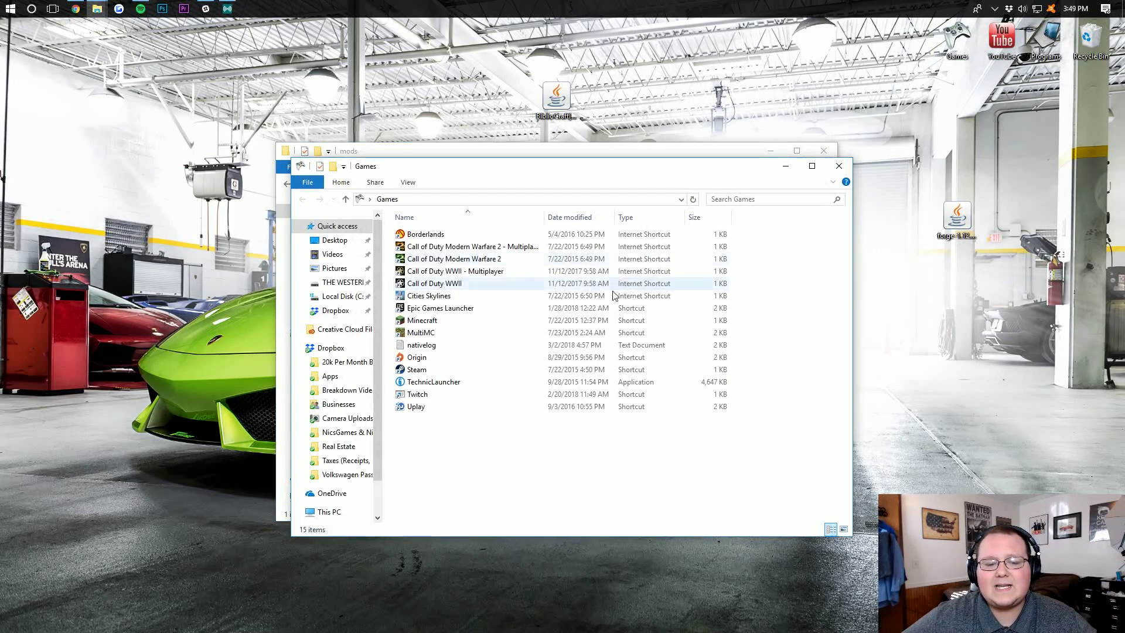
double_click(533, 320)
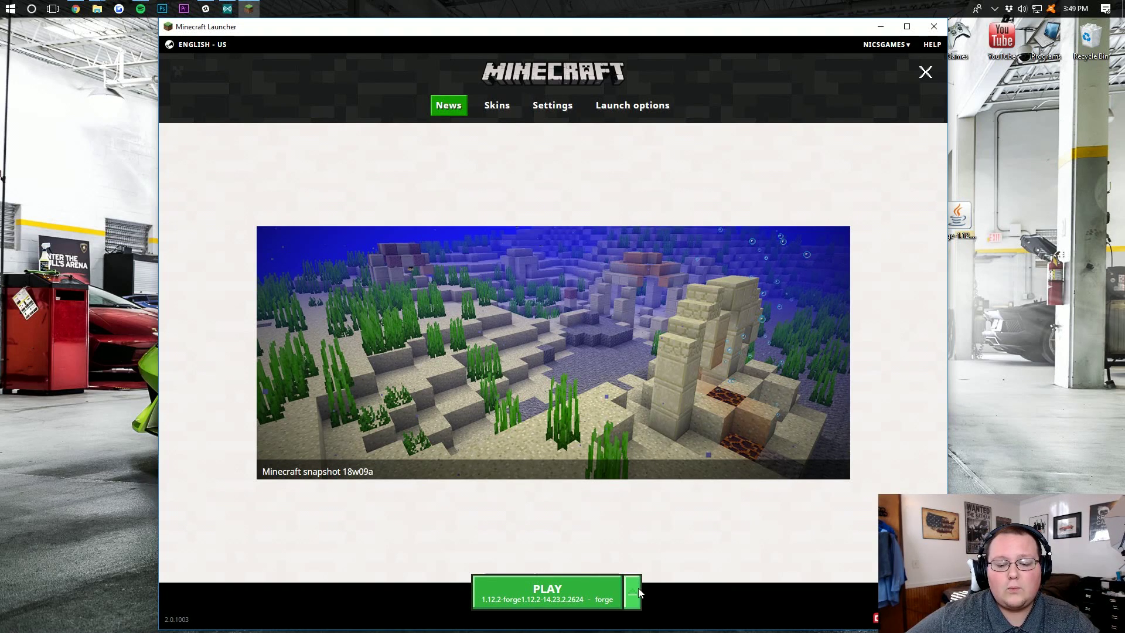
left_click(637, 590)
scroll(618, 456, "down", 2)
scroll(557, 464, "up", 2)
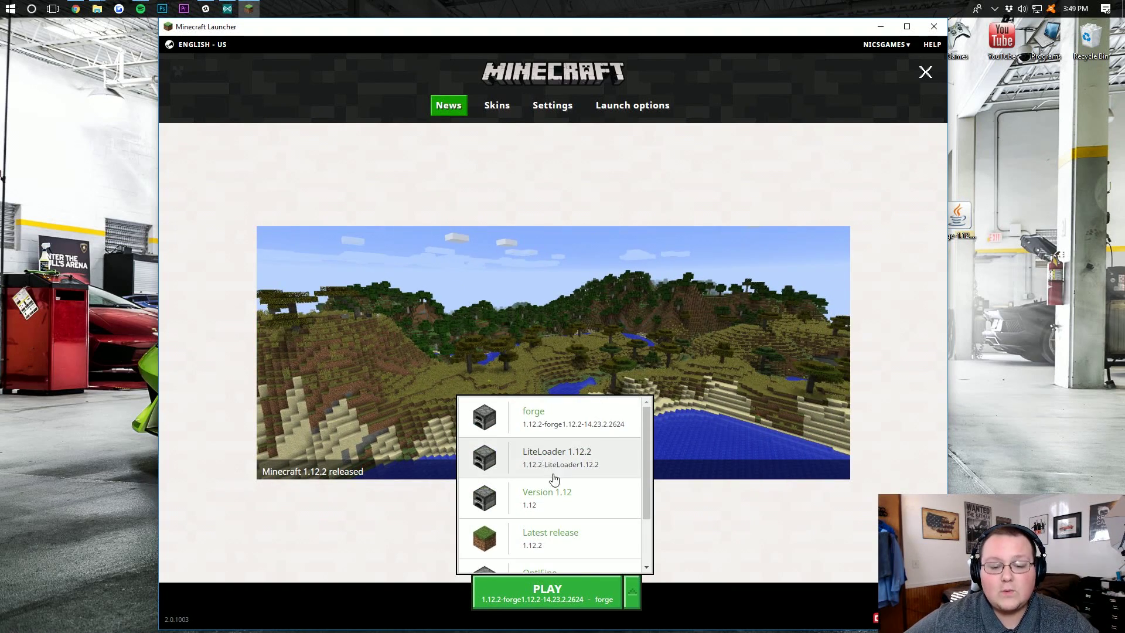
scroll(559, 419, "down", 2)
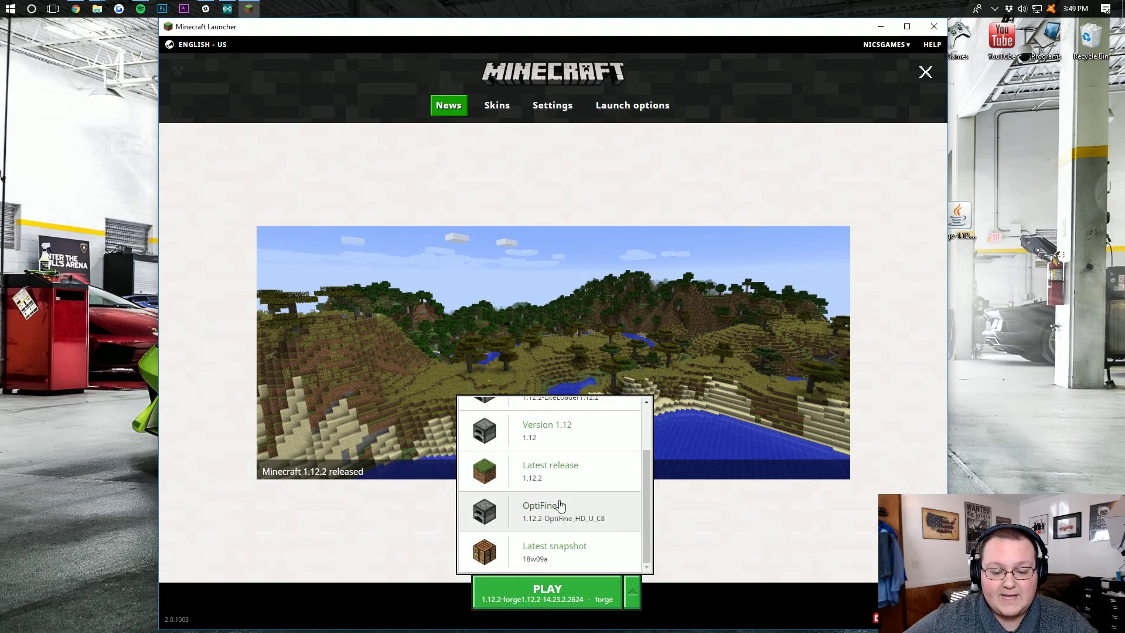
scroll(568, 410, "up", 2)
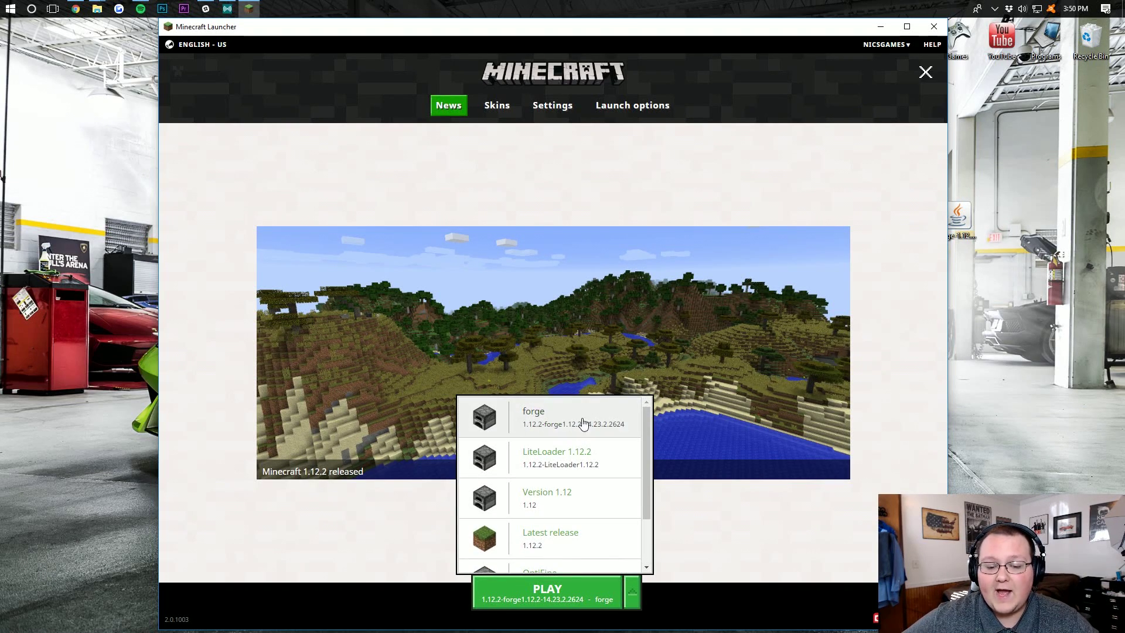
left_click(525, 425)
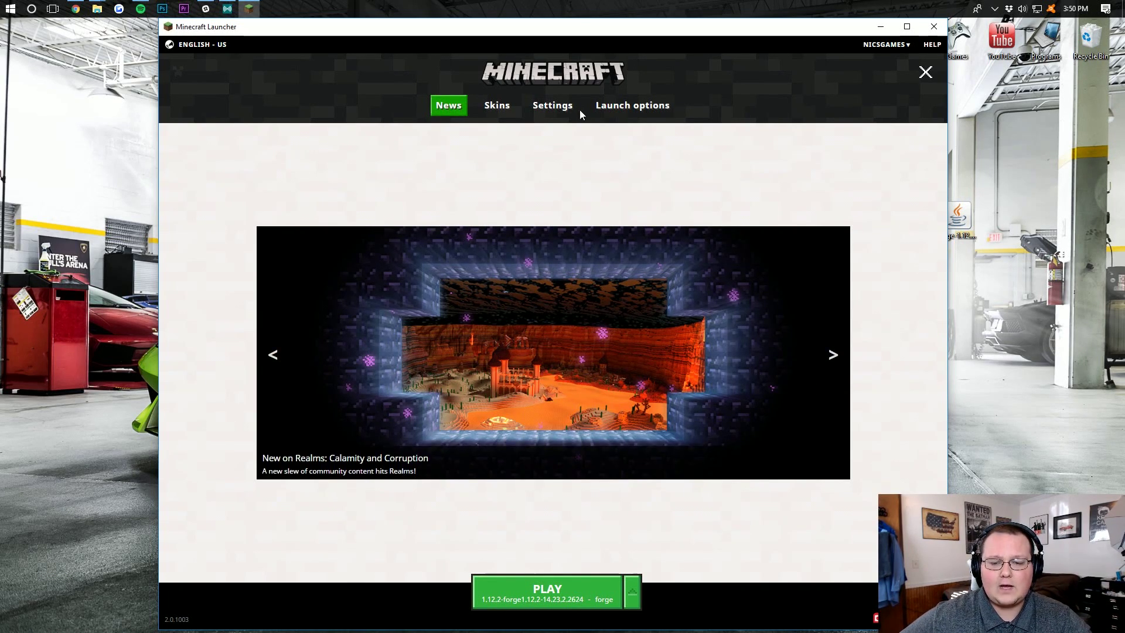
left_click(615, 109)
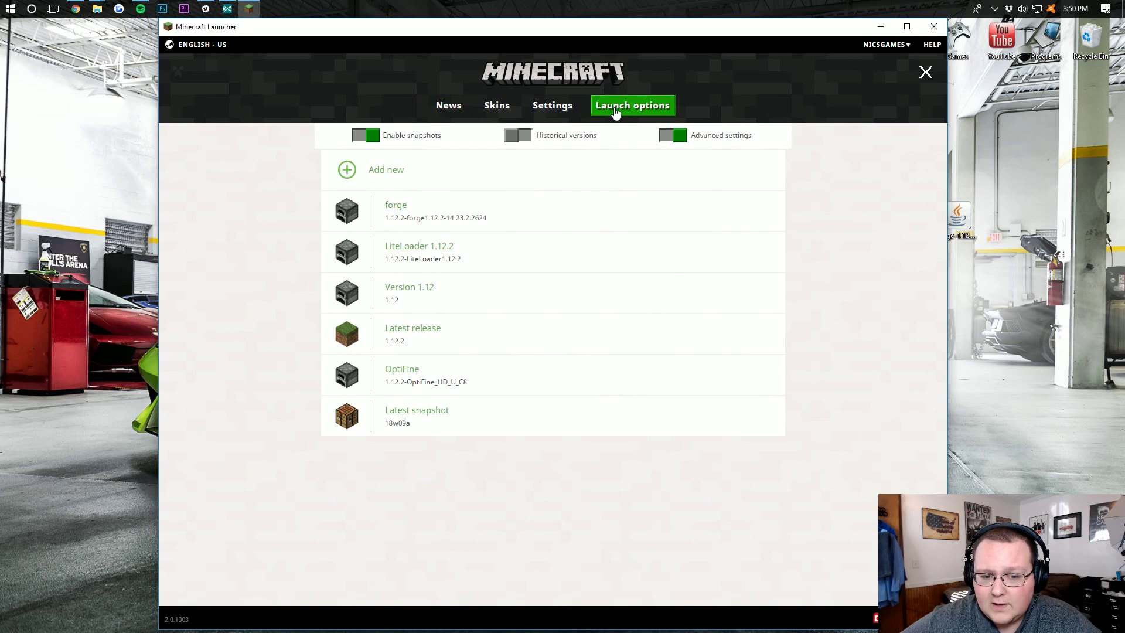
left_click(422, 209)
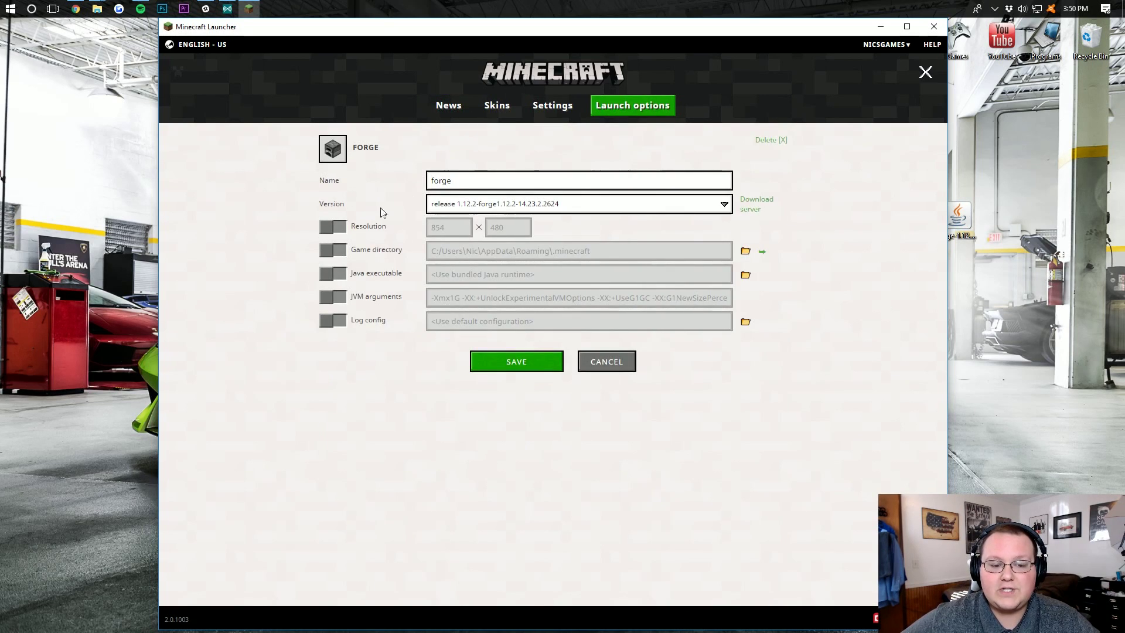
left_click(499, 208)
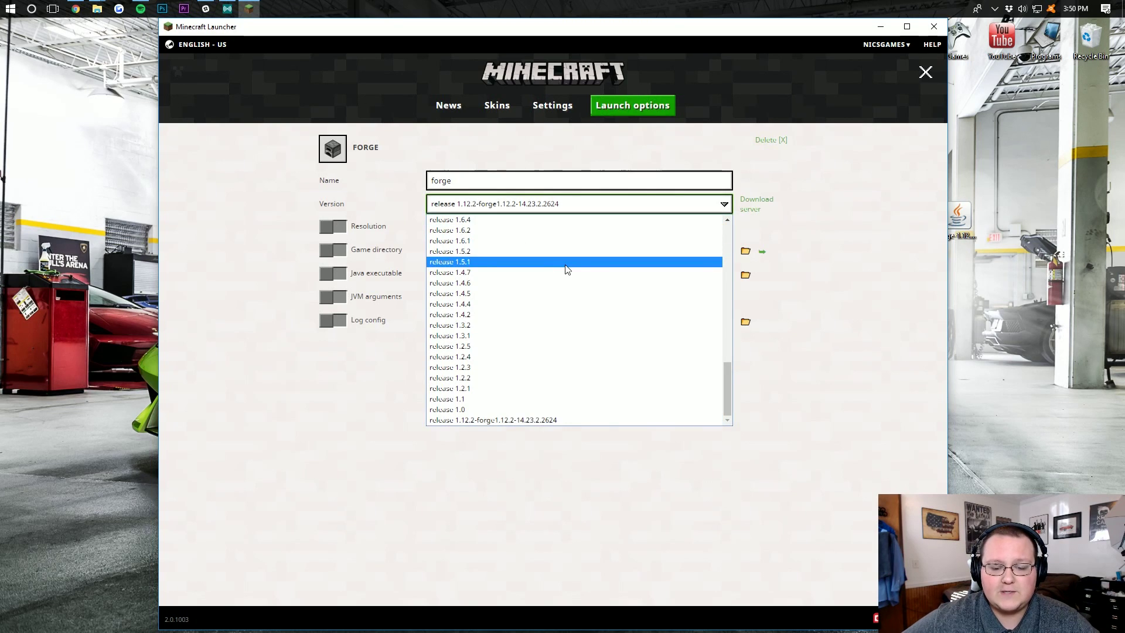
left_click(560, 420)
left_click(517, 363)
left_click(448, 108)
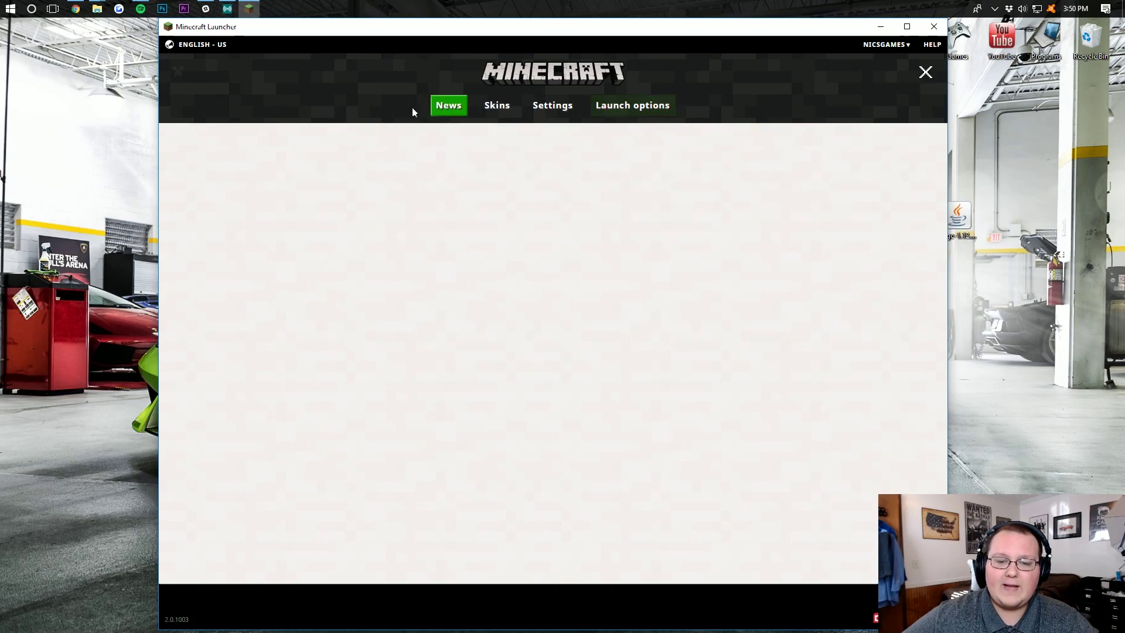
left_click(633, 592)
left_click(527, 422)
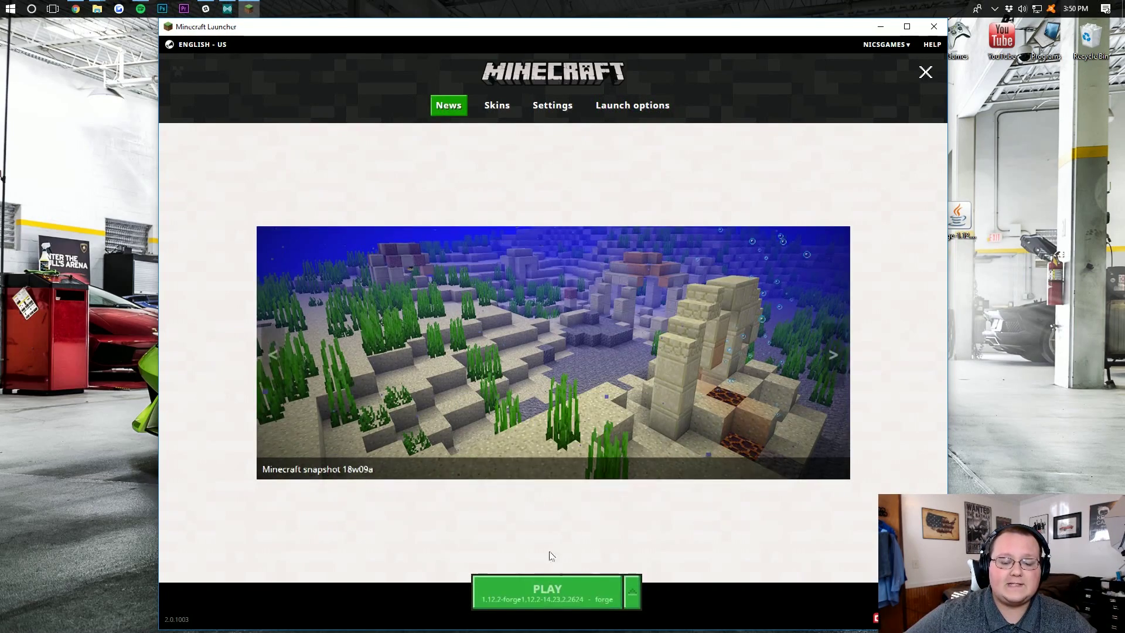
Launch the forge profile, check BiblioCraft 2.4.3 in the Mods list, then go to Singleplayer.
left_click(555, 585)
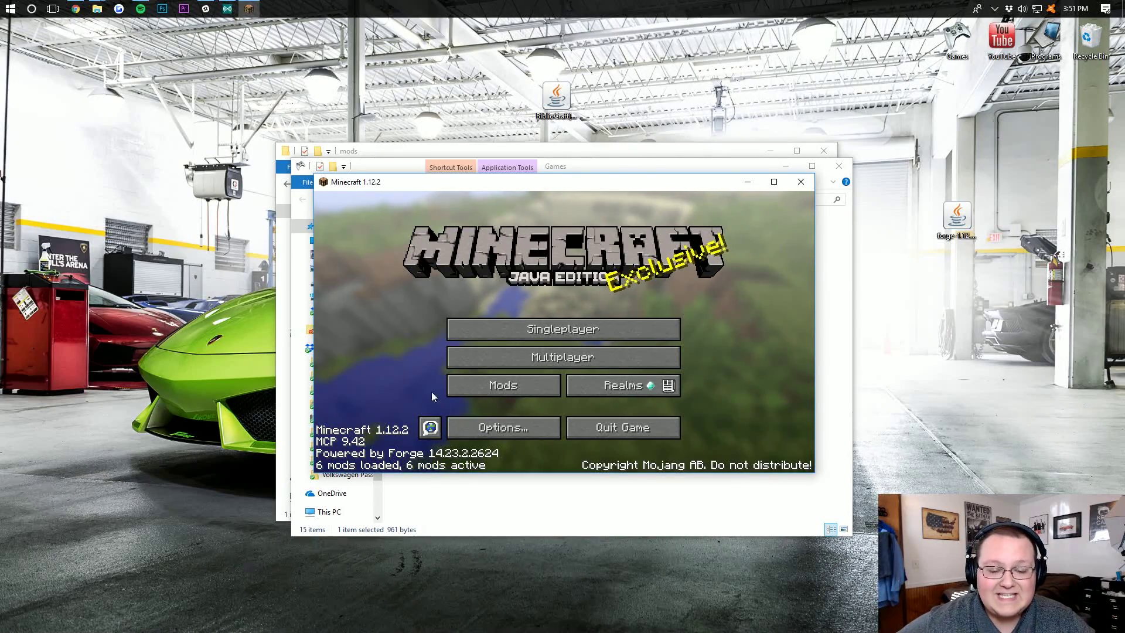
left_click(489, 399)
left_click(615, 434)
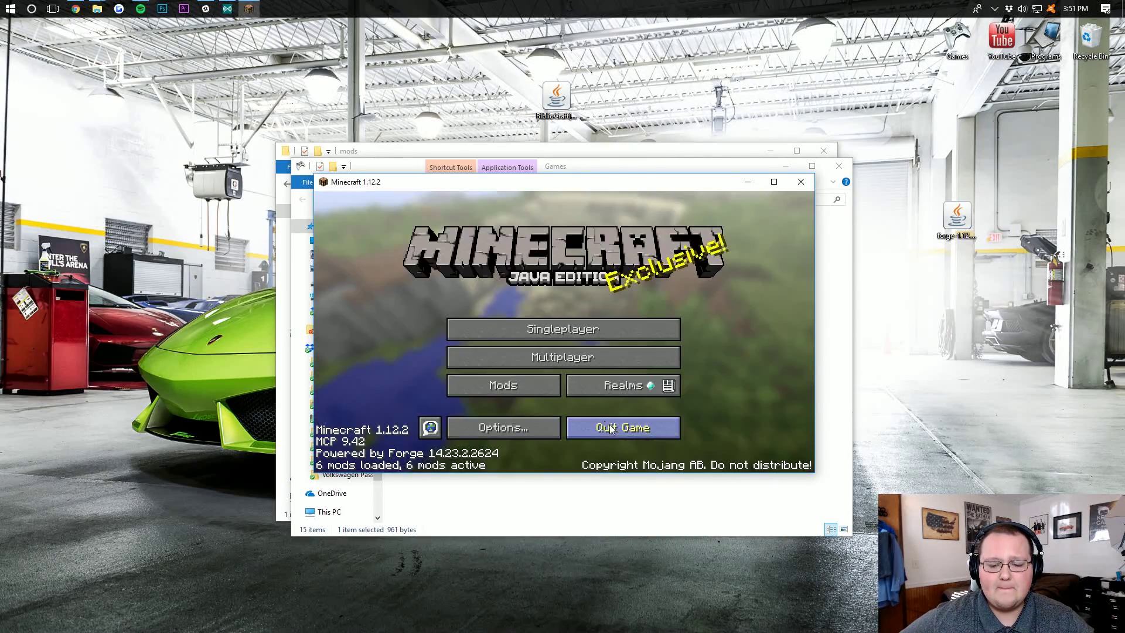
left_click(511, 383)
scroll(419, 326, "down", 3)
left_click(368, 343)
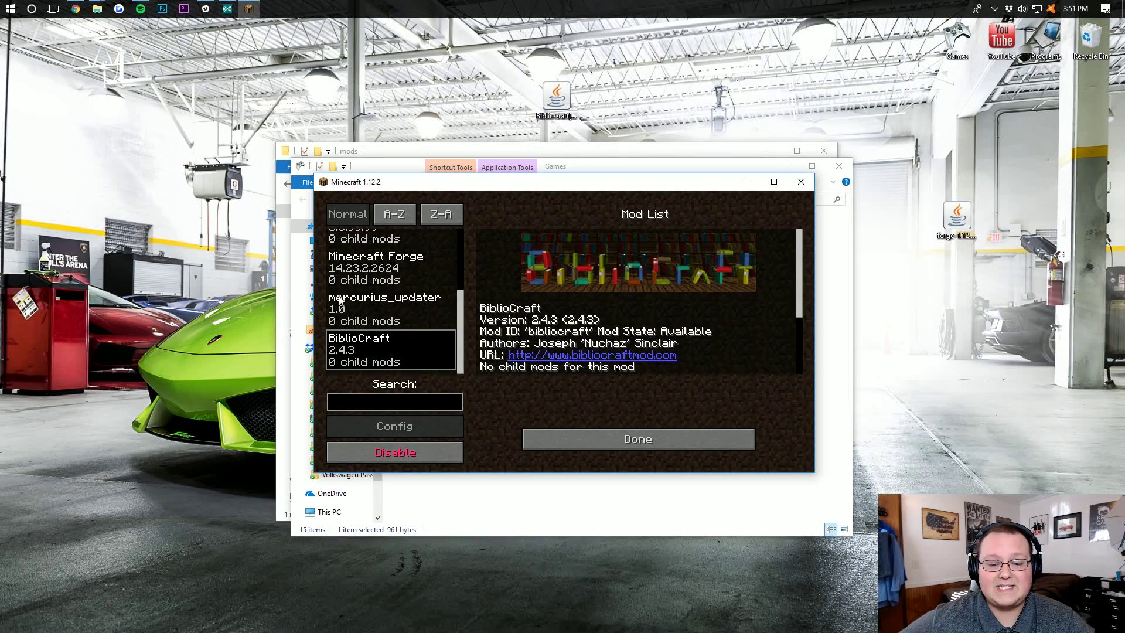
left_click(623, 441)
left_click(563, 322)
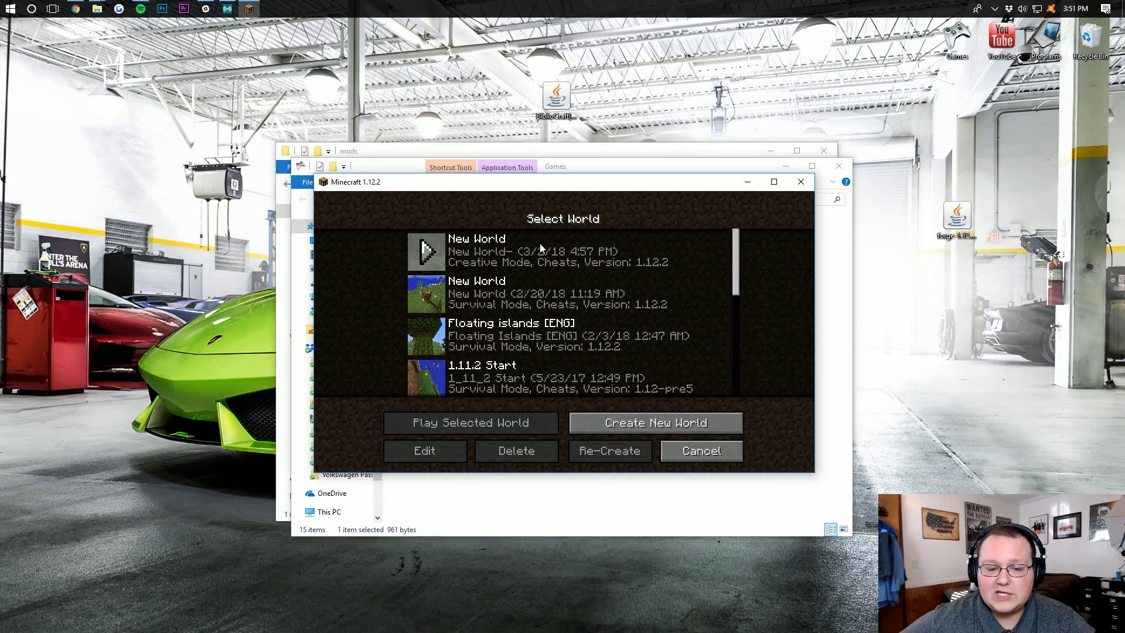
Load the latest creative world and browse the BiblioCraft Lighting tab on inventory page 2/2.
left_click(427, 252)
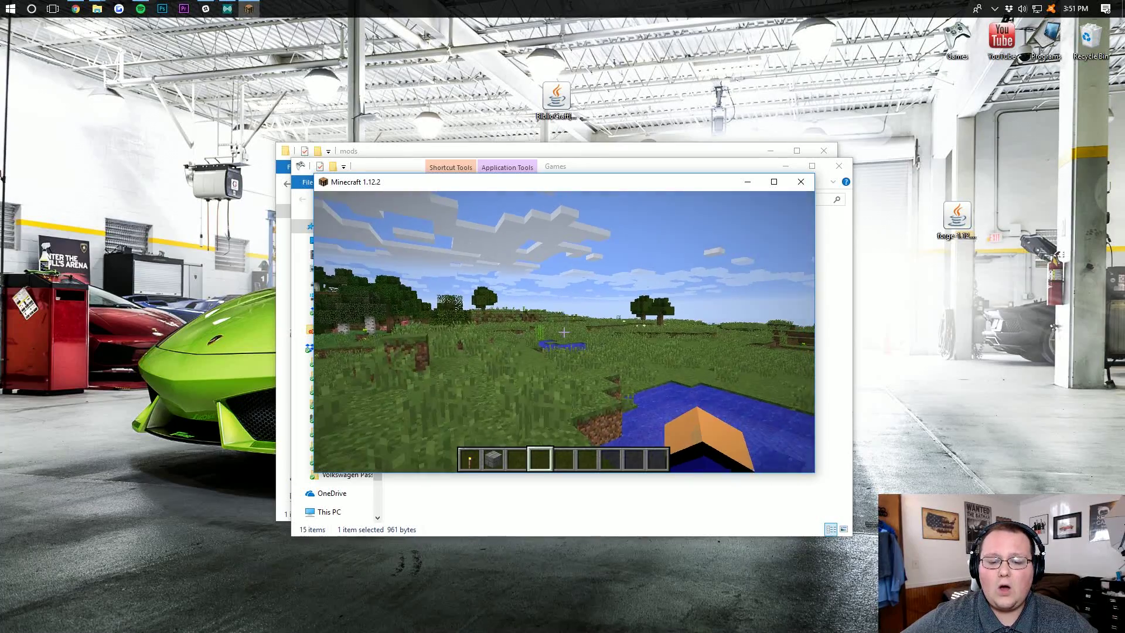
key("e")
left_click(666, 204)
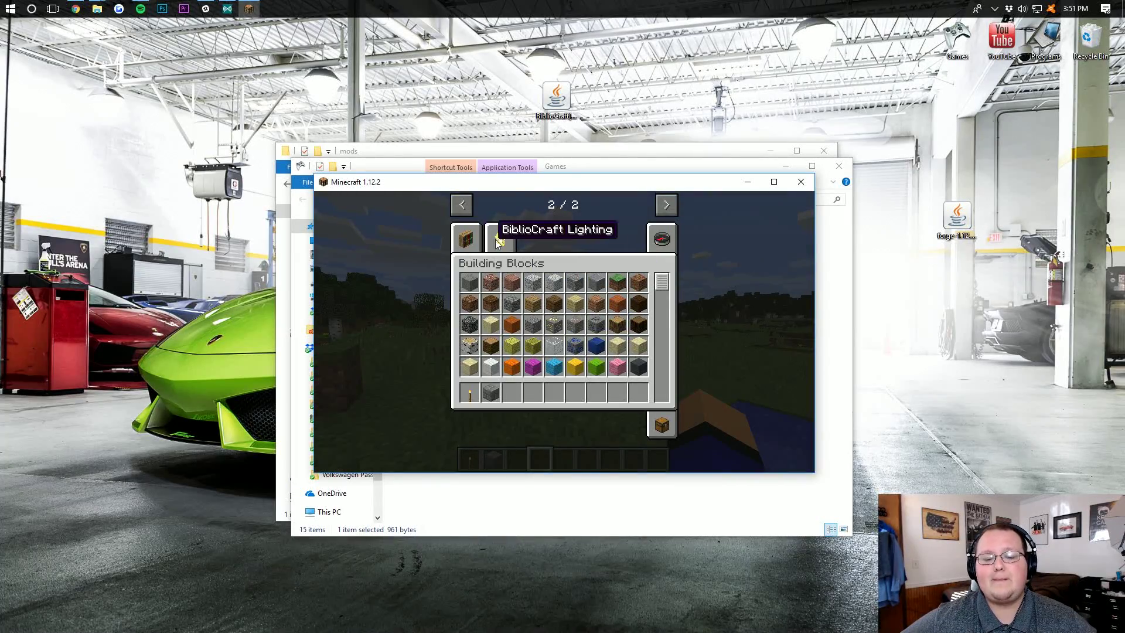
left_click(496, 238)
scroll(533, 322, "down", 3)
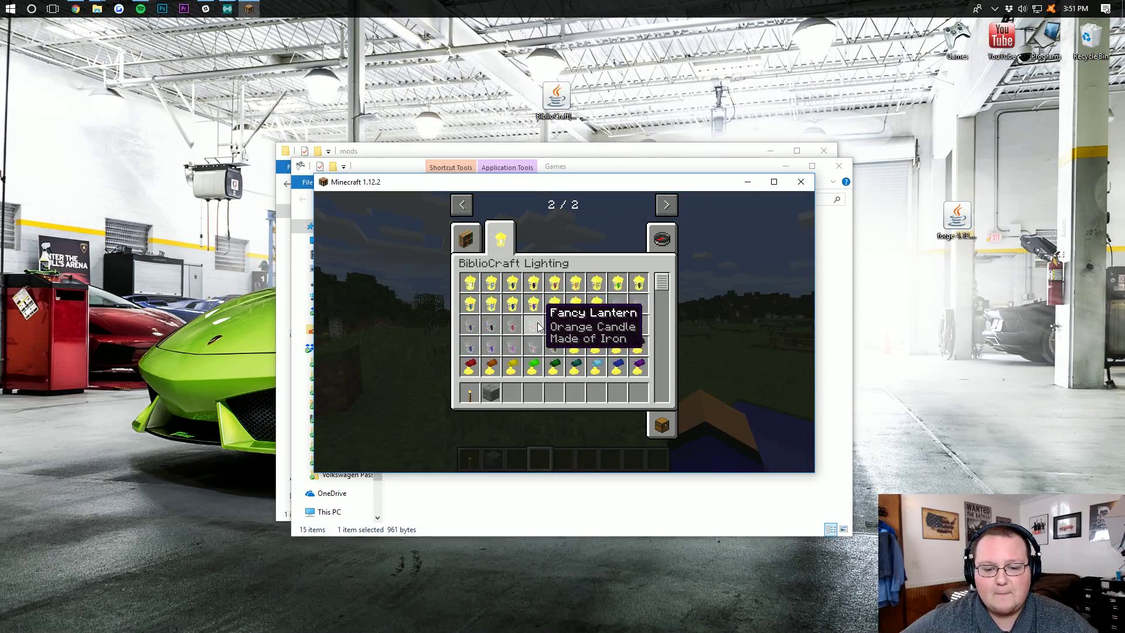
Scroll through the BiblioCraft furniture items in the BiblioCraft creative tab.
left_click(469, 237)
scroll(580, 311, "down", 3)
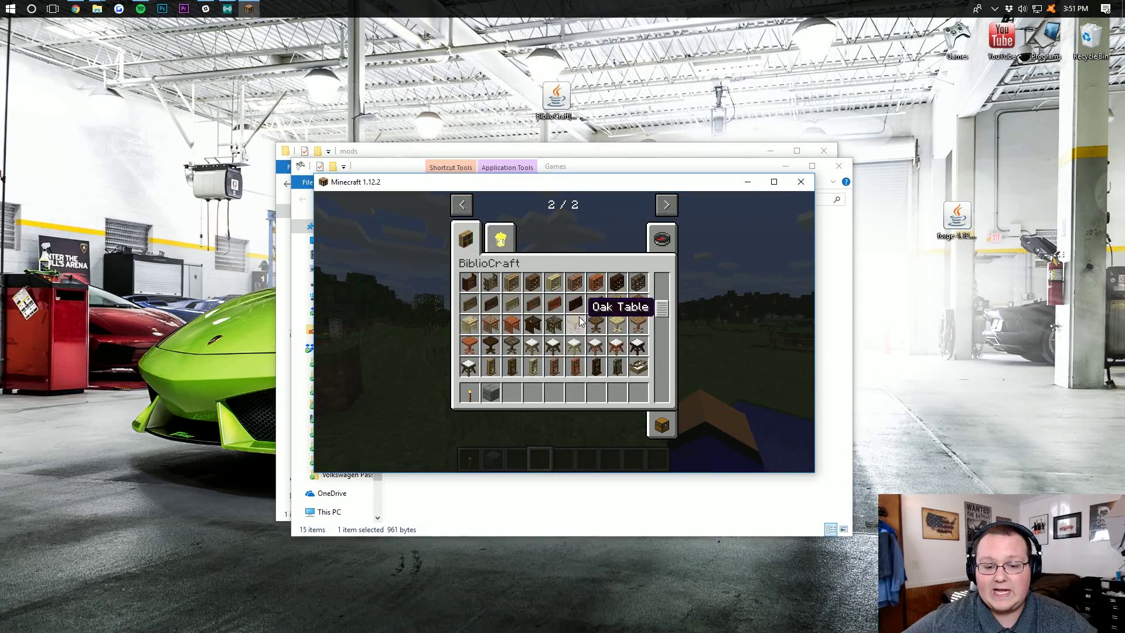
scroll(582, 315, "down", 8)
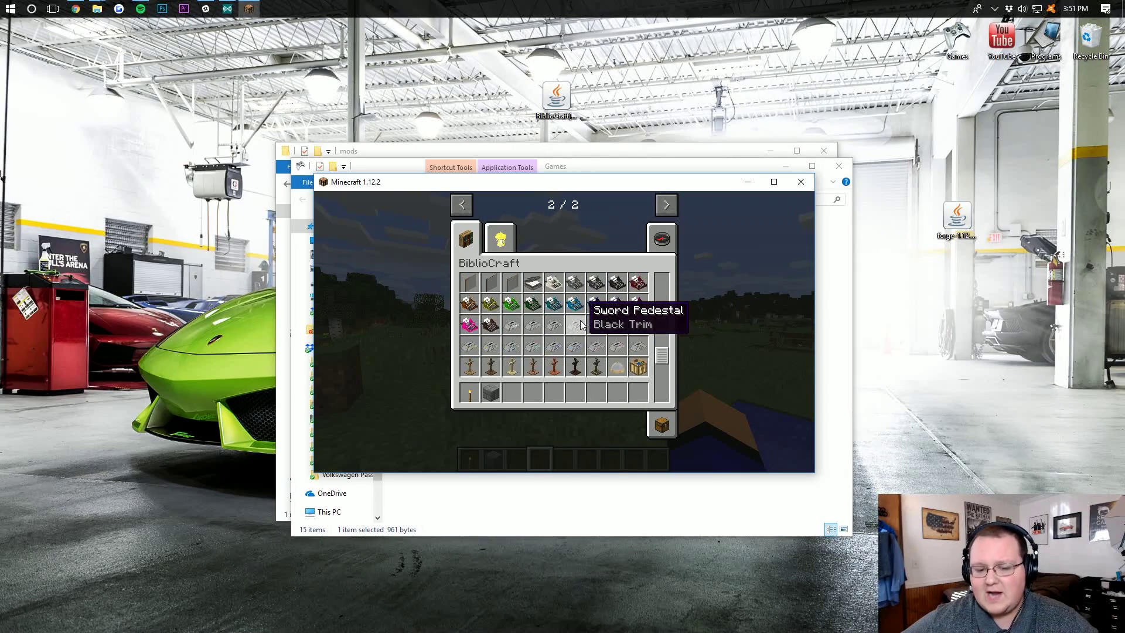
scroll(583, 317, "up", 8)
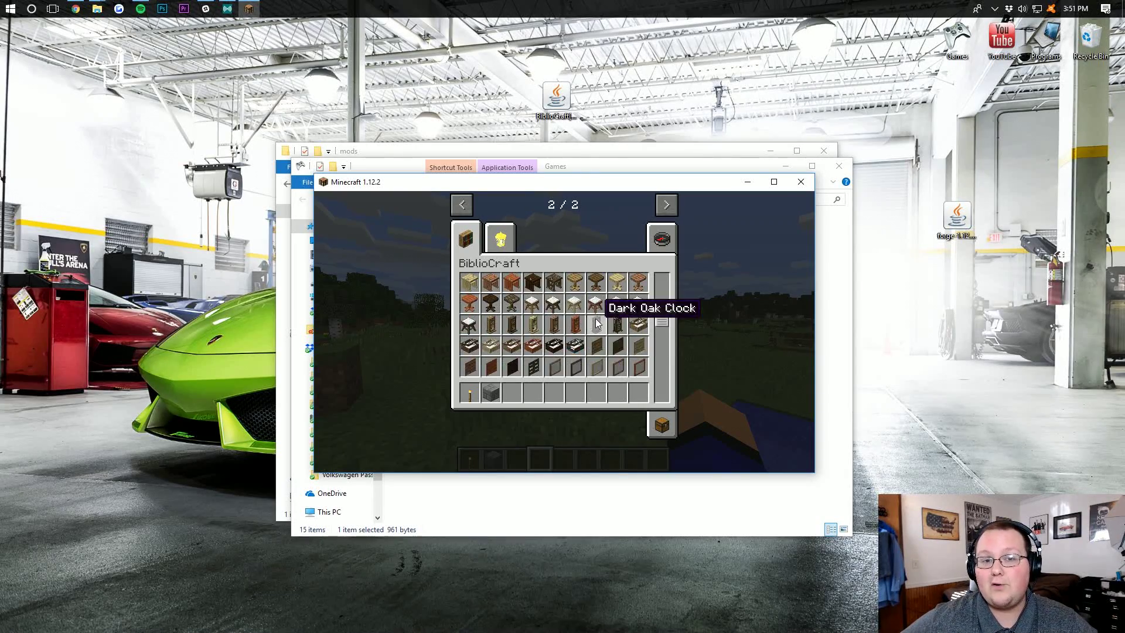